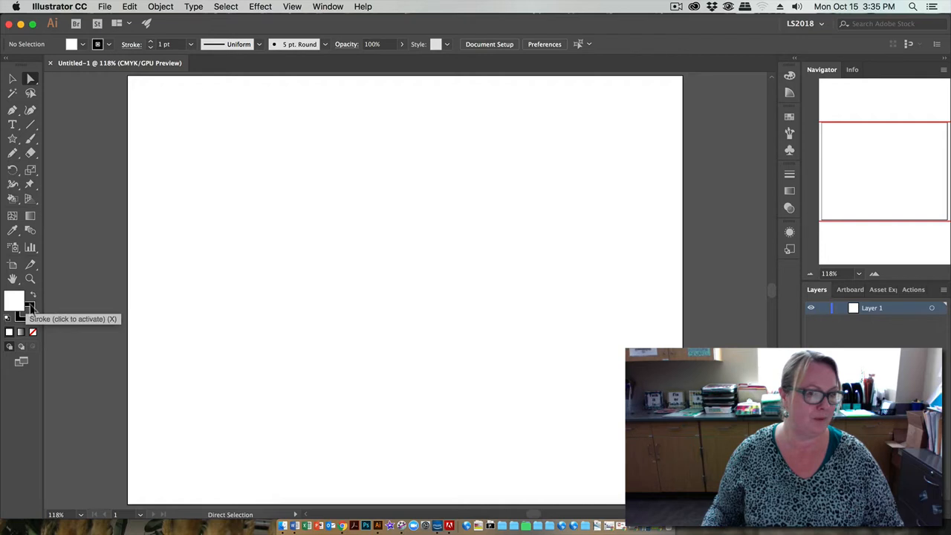
- Set up the Paintbrush tool with a dark red stroke colour
{"action": "left_click", "coordinate": [30, 309]}
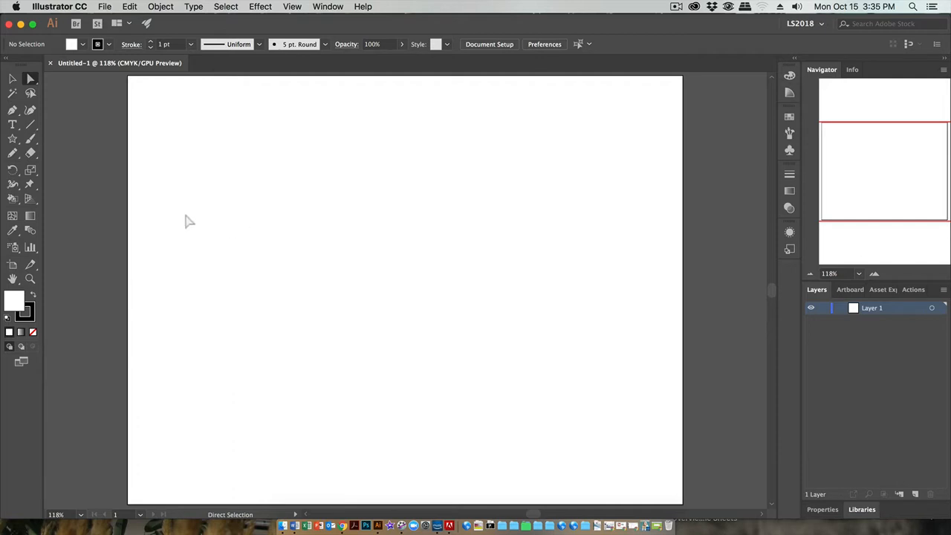
{"action": "left_click", "coordinate": [31, 141]}
{"action": "left_click", "coordinate": [27, 316]}
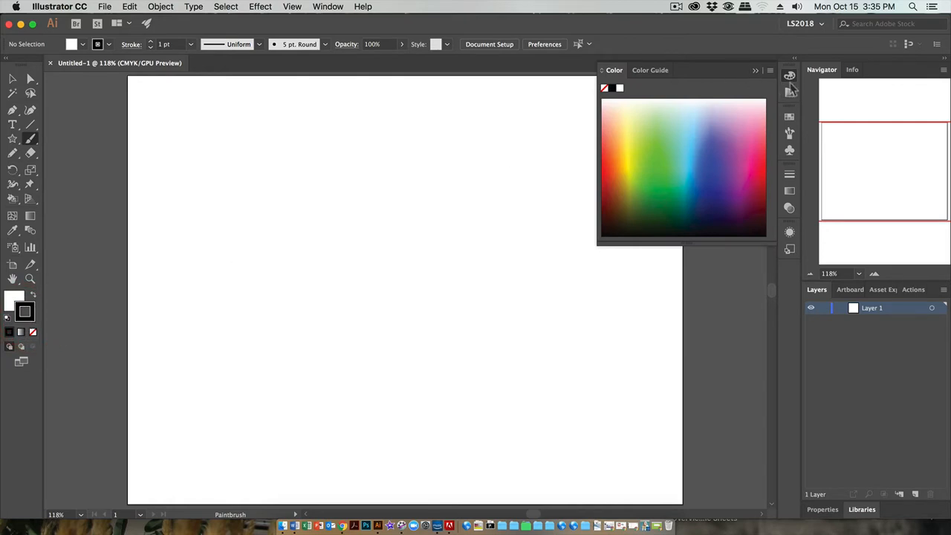
{"action": "left_click", "coordinate": [789, 76]}
{"action": "left_click", "coordinate": [110, 45]}
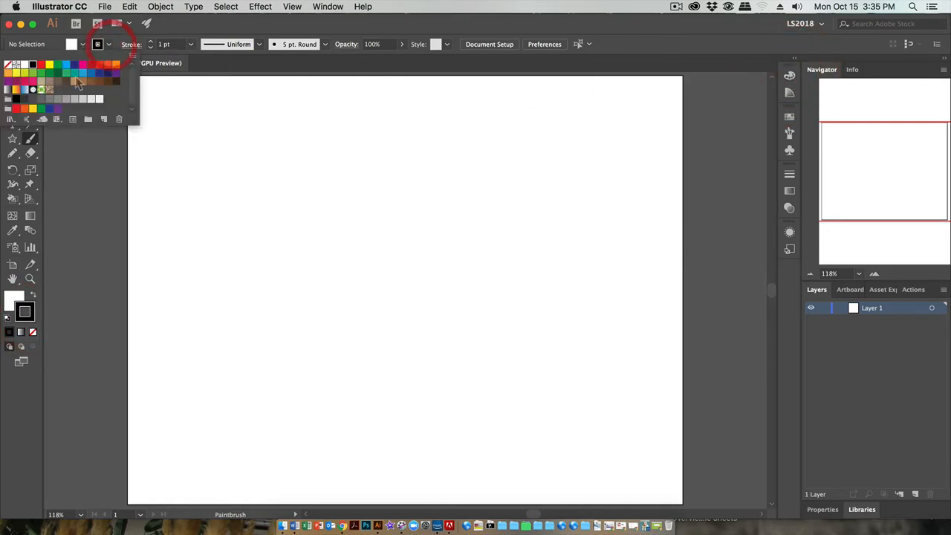
{"action": "left_click", "coordinate": [90, 65]}
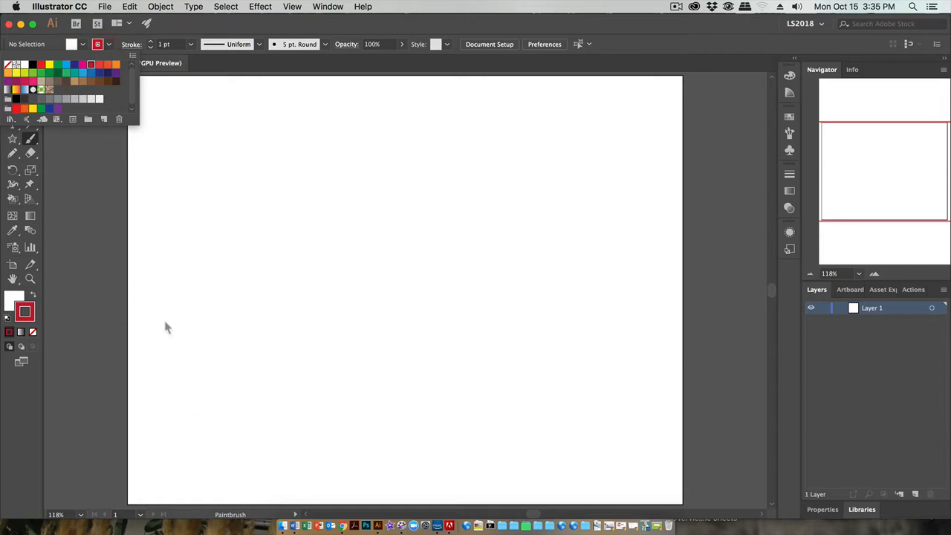
{"action": "left_click", "coordinate": [68, 268]}
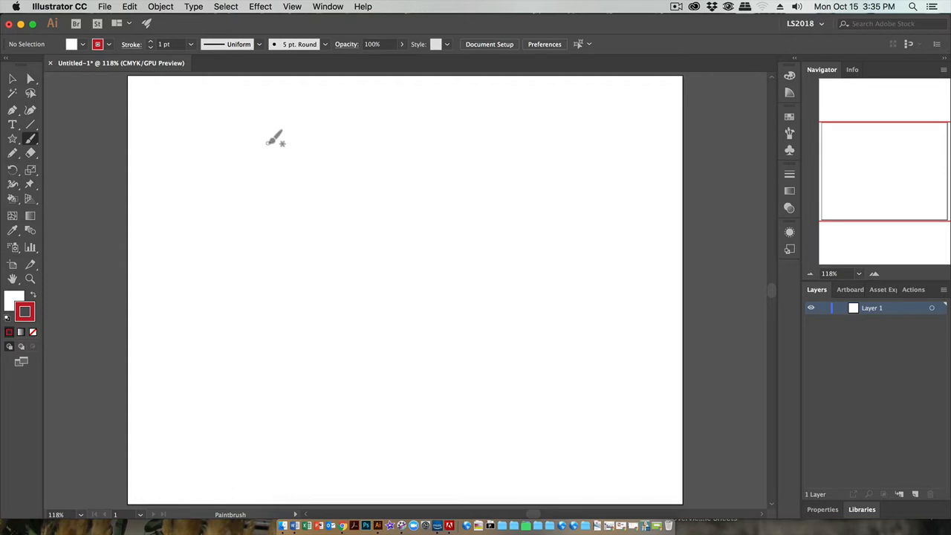
- Paint a horizontal line, a triangle, an open arch and an S-shaped wave, stacked down the artboard
{"action": "left_click_drag", "start_coordinate": [267, 142], "coordinate": [465, 144]}
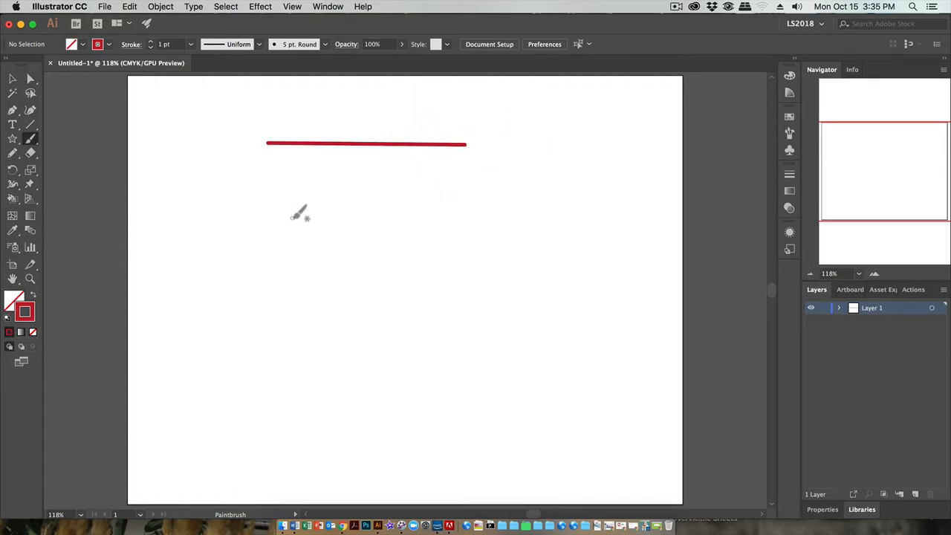
{"action": "mouse_move", "coordinate": [352, 175]}
{"action": "left_mouse_down"}
{"action": "mouse_move", "coordinate": [282, 259]}
{"action": "mouse_move", "coordinate": [451, 252]}
{"action": "mouse_move", "coordinate": [414, 206]}
{"action": "mouse_move", "coordinate": [351, 171]}
{"action": "left_mouse_up"}
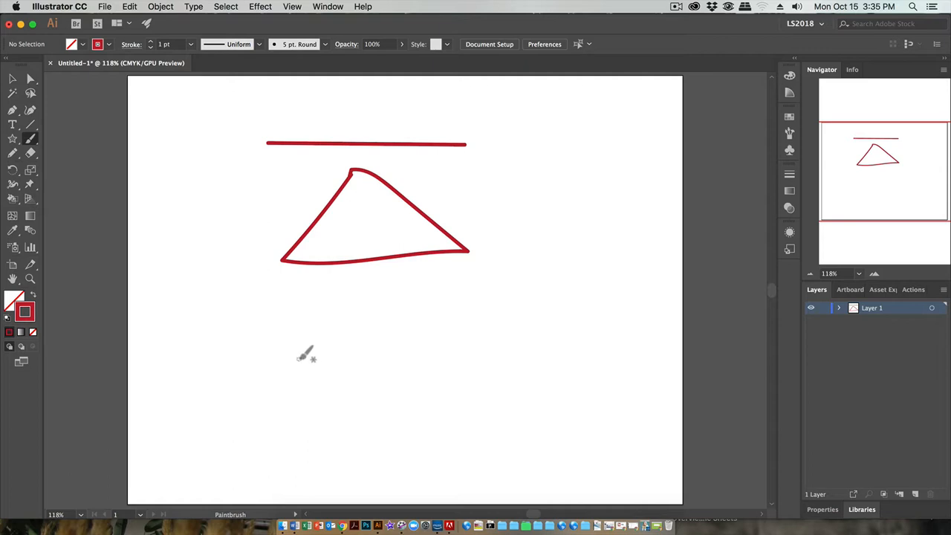
{"action": "mouse_move", "coordinate": [296, 356]}
{"action": "left_mouse_down"}
{"action": "mouse_move", "coordinate": [304, 330]}
{"action": "mouse_move", "coordinate": [337, 309]}
{"action": "mouse_move", "coordinate": [425, 303]}
{"action": "mouse_move", "coordinate": [462, 364]}
{"action": "left_mouse_up"}
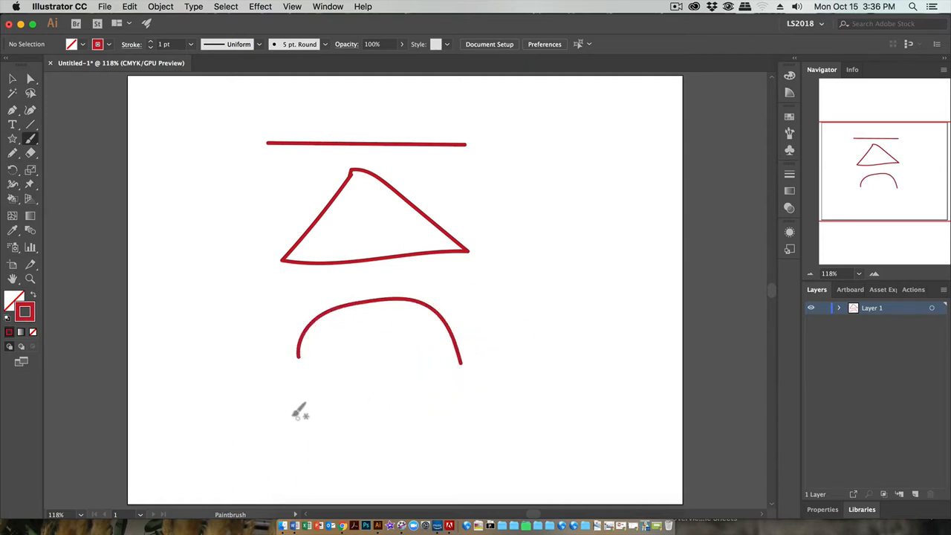
{"action": "mouse_move", "coordinate": [268, 424]}
{"action": "left_mouse_down"}
{"action": "mouse_move", "coordinate": [281, 402]}
{"action": "mouse_move", "coordinate": [354, 400]}
{"action": "mouse_move", "coordinate": [433, 424]}
{"action": "mouse_move", "coordinate": [532, 381]}
{"action": "left_mouse_up"}
{"action": "scroll", "coordinate": [532, 382], "scroll_direction": "down", "scroll_amount": 2}
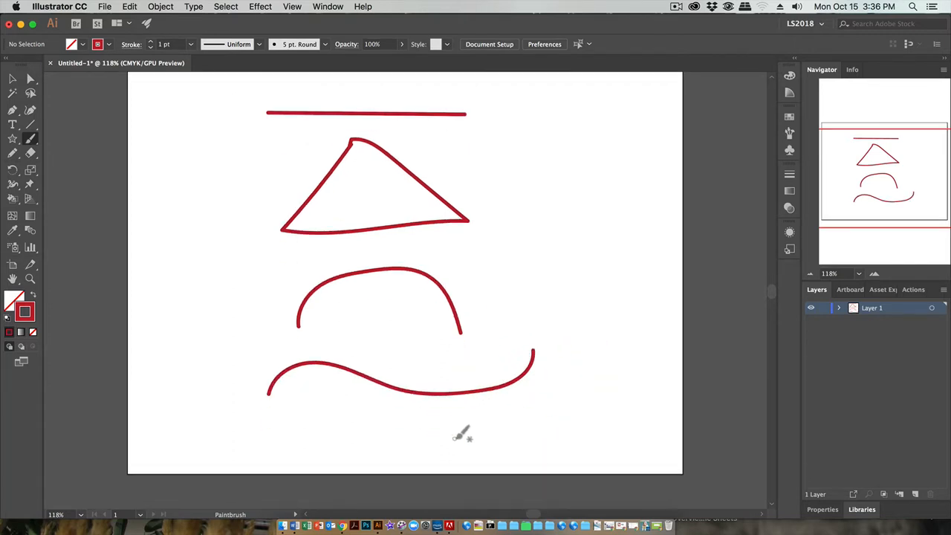
- Change the Letter artboard's orientation to portrait and leave artboard editing
{"action": "left_click", "coordinate": [12, 266]}
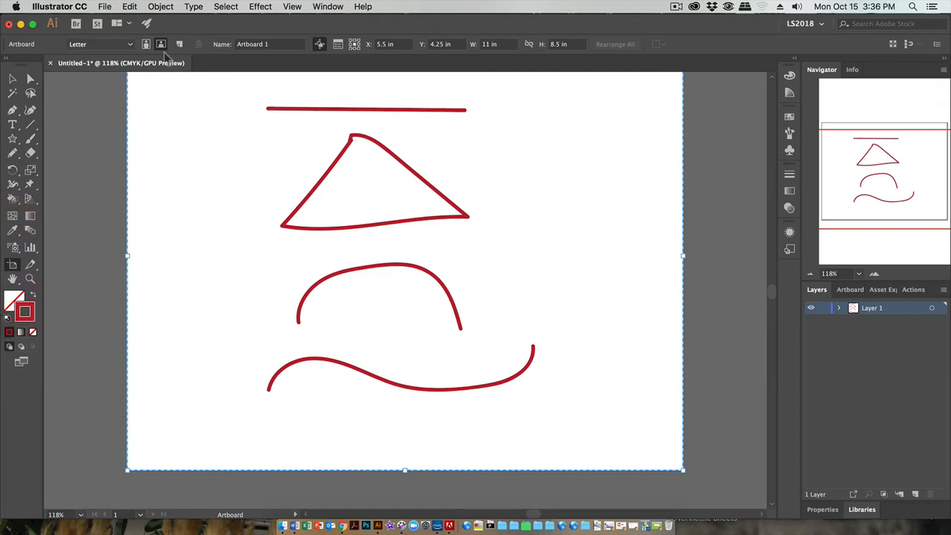
{"action": "left_click", "coordinate": [145, 44]}
{"action": "left_click", "coordinate": [12, 78]}
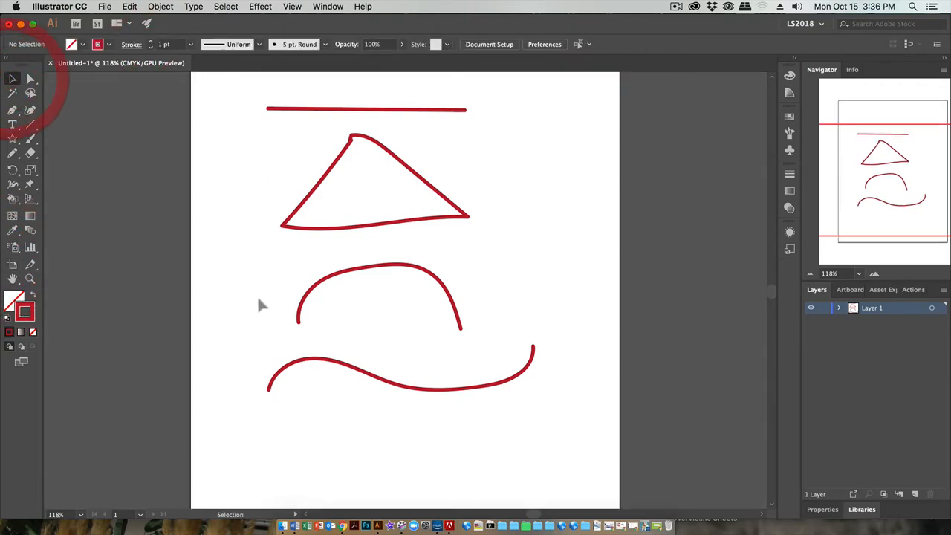
- Paint a scalloped line of three connected humps below the wave with the Paintbrush
{"action": "scroll", "coordinate": [257, 296], "scroll_direction": "down", "scroll_amount": 3}
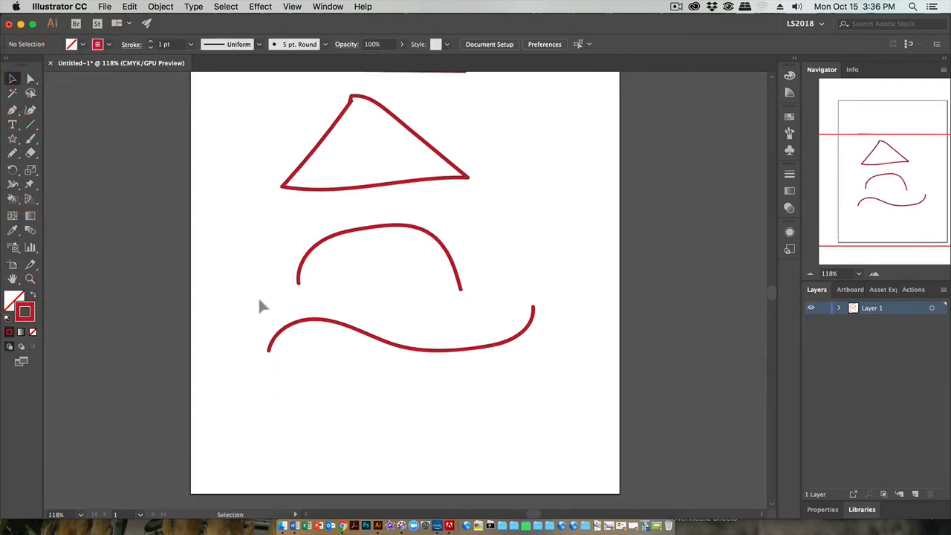
{"action": "left_click", "coordinate": [30, 138]}
{"action": "mouse_move", "coordinate": [234, 447]}
{"action": "left_mouse_down"}
{"action": "mouse_move", "coordinate": [243, 421]}
{"action": "mouse_move", "coordinate": [288, 405]}
{"action": "mouse_move", "coordinate": [323, 447]}
{"action": "mouse_move", "coordinate": [378, 411]}
{"action": "mouse_move", "coordinate": [417, 445]}
{"action": "mouse_move", "coordinate": [457, 405]}
{"action": "mouse_move", "coordinate": [518, 440]}
{"action": "left_mouse_up"}
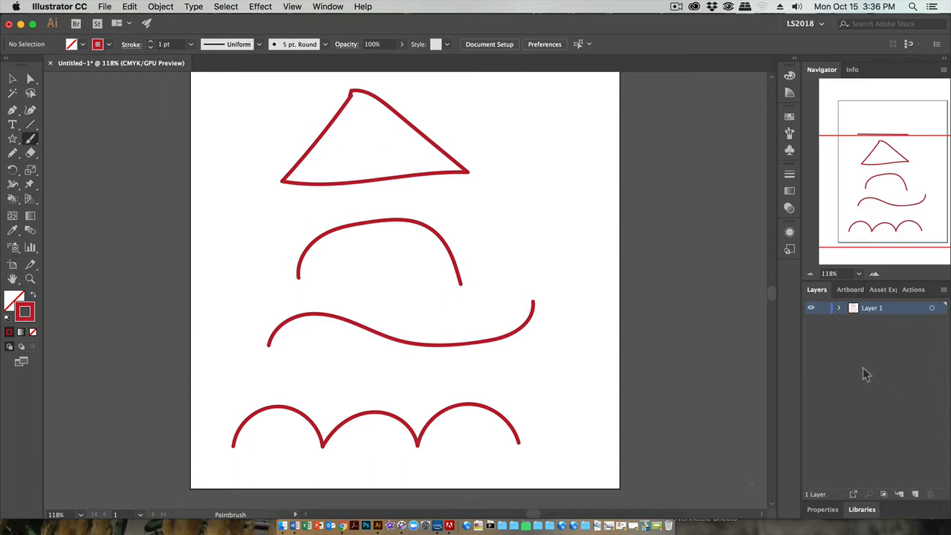
- Add a new layer above the sketch and lock Layer 1
{"action": "left_click", "coordinate": [916, 494]}
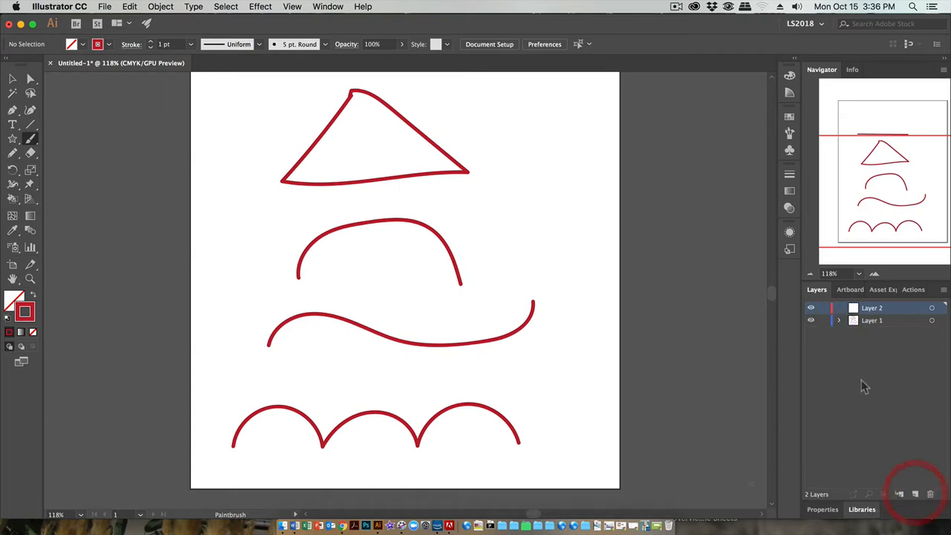
{"action": "left_click", "coordinate": [823, 320]}
- Set the stroke colour to black and ready the Pen tool with no fill and the stroke active
{"action": "left_click", "coordinate": [97, 43]}
{"action": "left_click", "coordinate": [33, 65]}
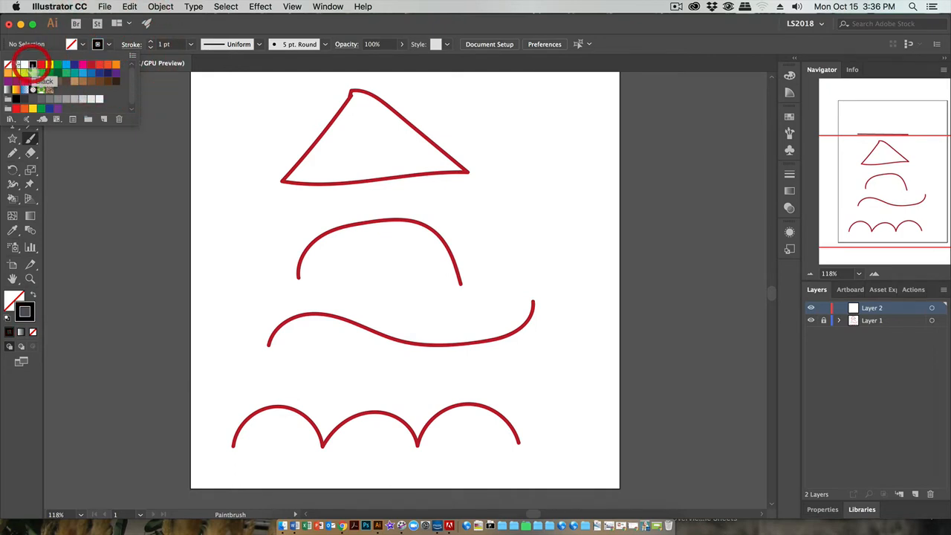
{"action": "left_click", "coordinate": [77, 238]}
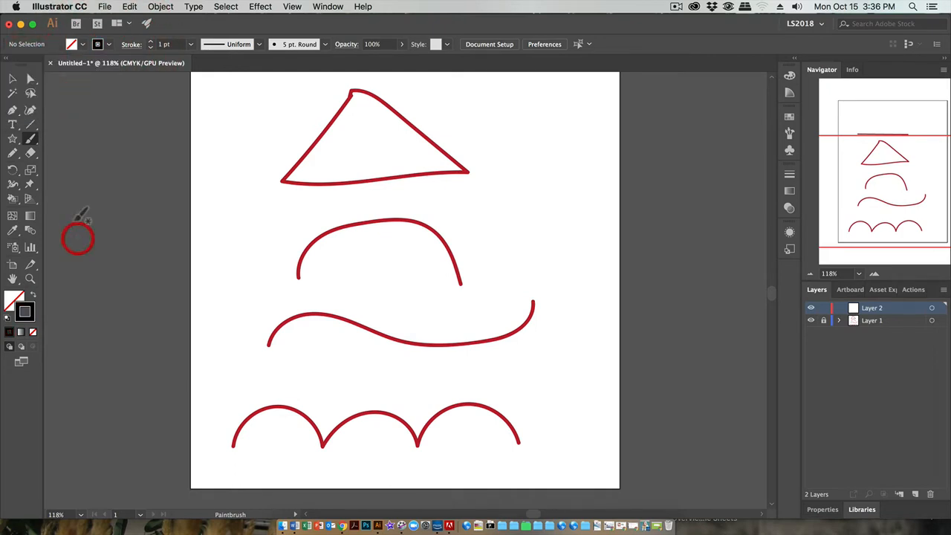
{"action": "left_click", "coordinate": [13, 110]}
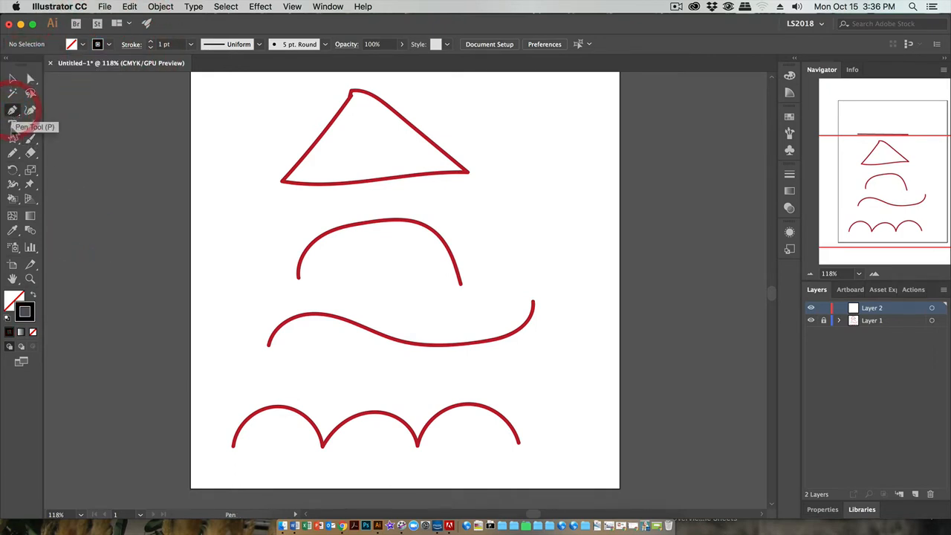
{"action": "left_click", "coordinate": [14, 299]}
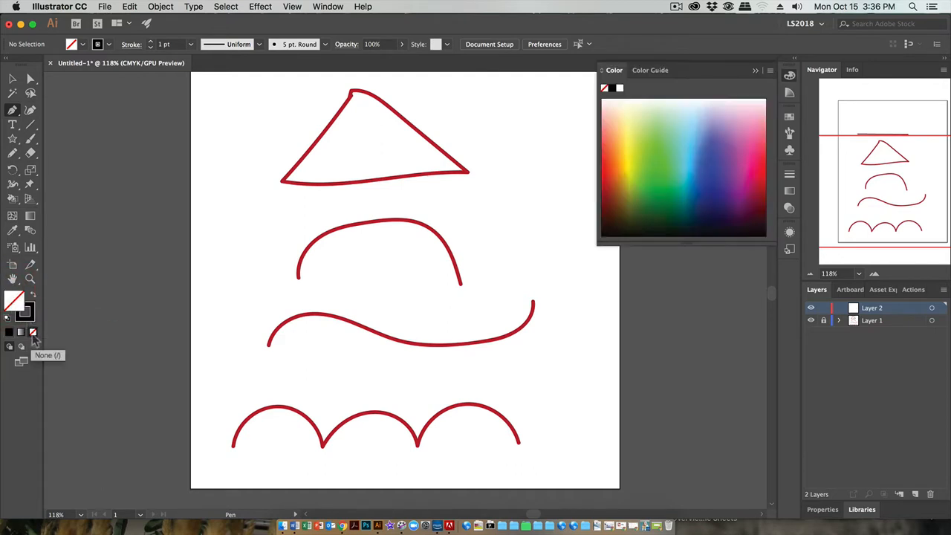
{"action": "left_click", "coordinate": [25, 313]}
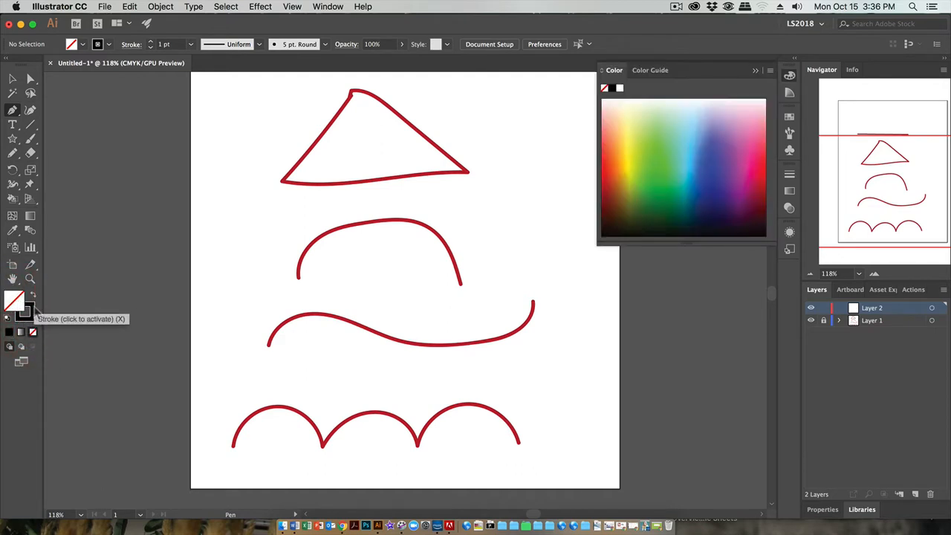
{"action": "left_click", "coordinate": [25, 312]}
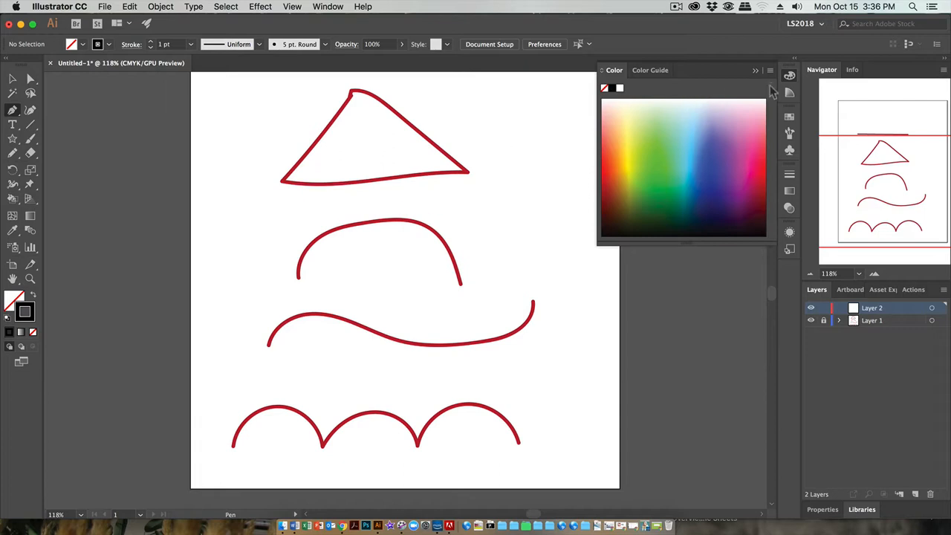
{"action": "left_click", "coordinate": [790, 75]}
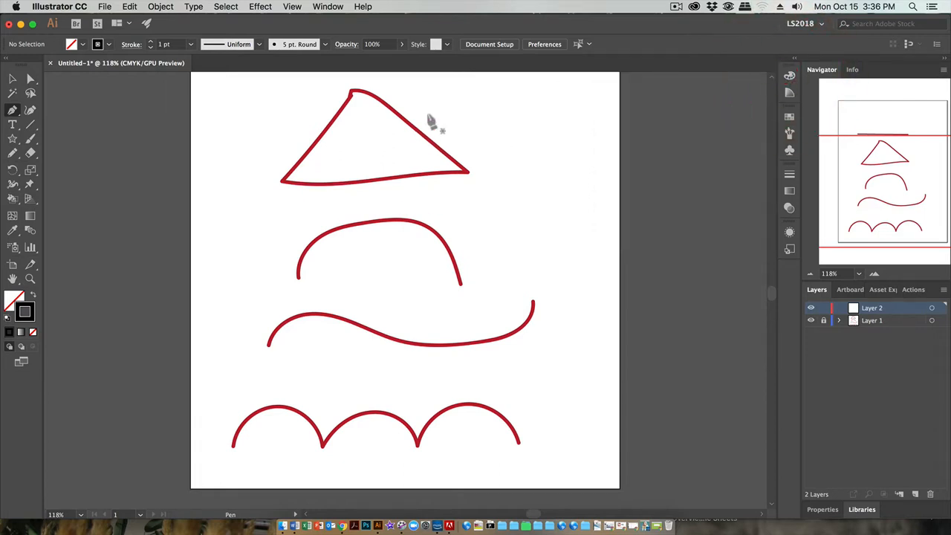
- Try to select the red sketch shapes on locked Layer 1 with the Selection tool
{"action": "scroll", "coordinate": [457, 178], "scroll_direction": "up", "scroll_amount": 3}
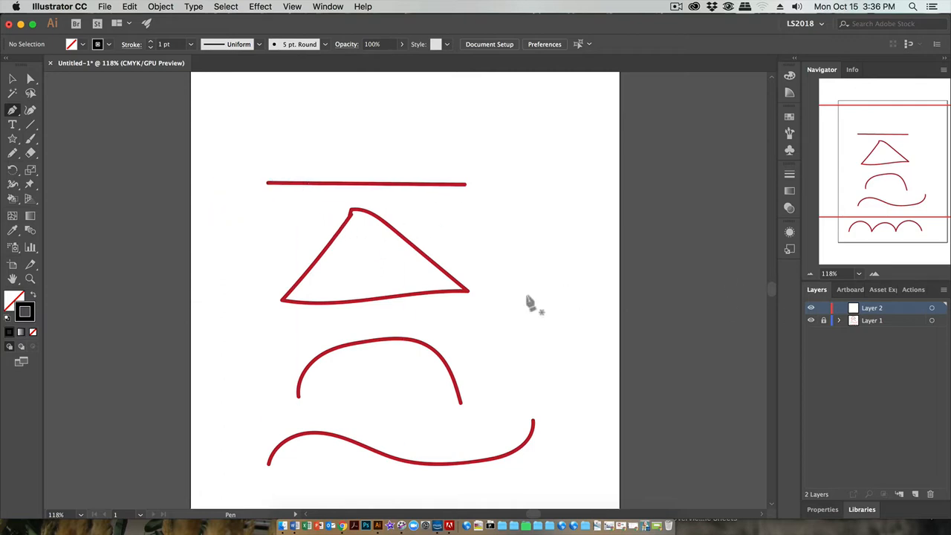
{"action": "left_click", "coordinate": [16, 79]}
{"action": "left_click_drag", "start_coordinate": [239, 161], "coordinate": [576, 380]}
{"action": "left_click", "coordinate": [466, 328]}
{"action": "left_click", "coordinate": [305, 262]}
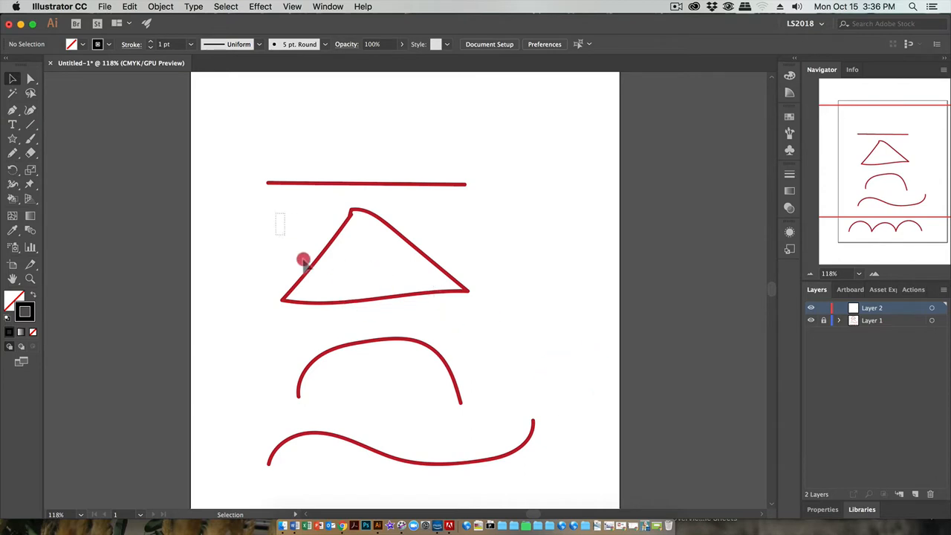
- Trace the red horizontal line with a two-point Pen path about 3.9 in long and end the path
{"action": "left_click", "coordinate": [12, 111]}
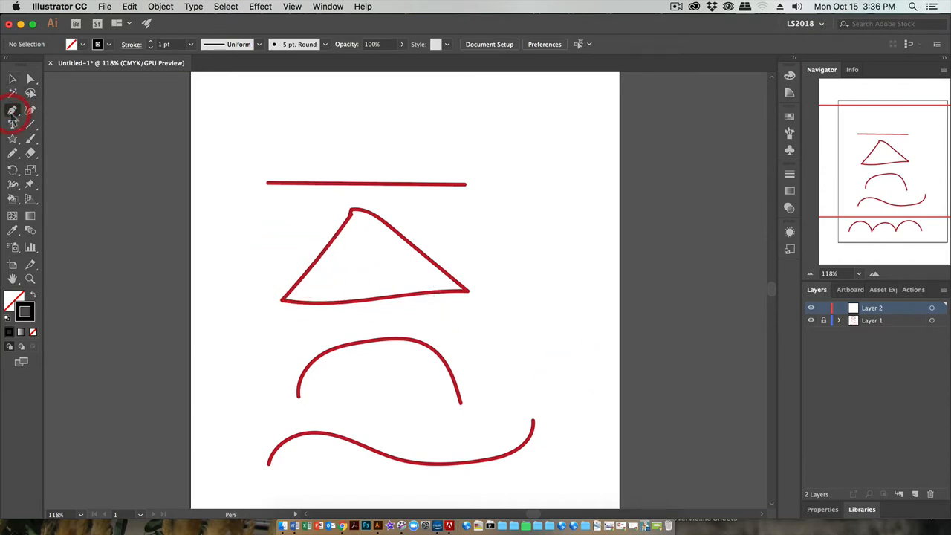
{"action": "left_click", "coordinate": [267, 185]}
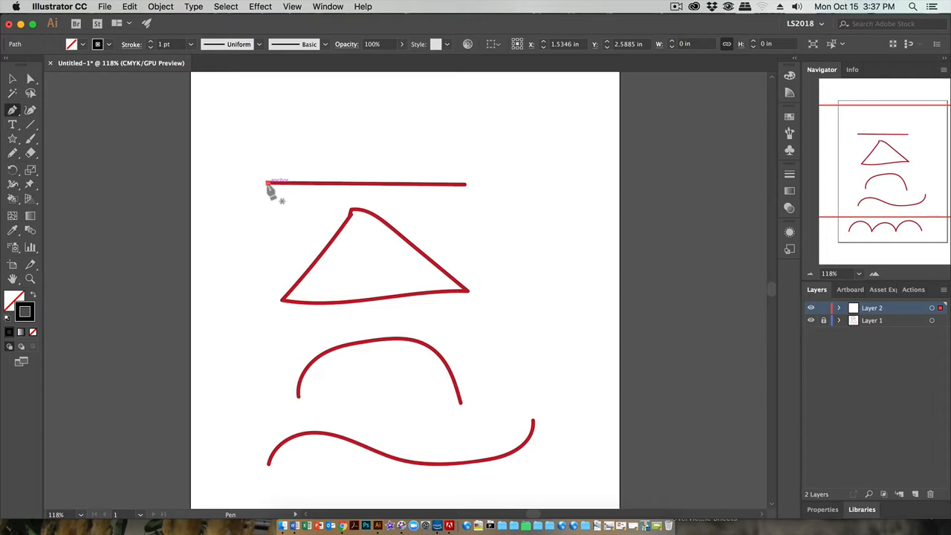
{"action": "left_click", "coordinate": [467, 185]}
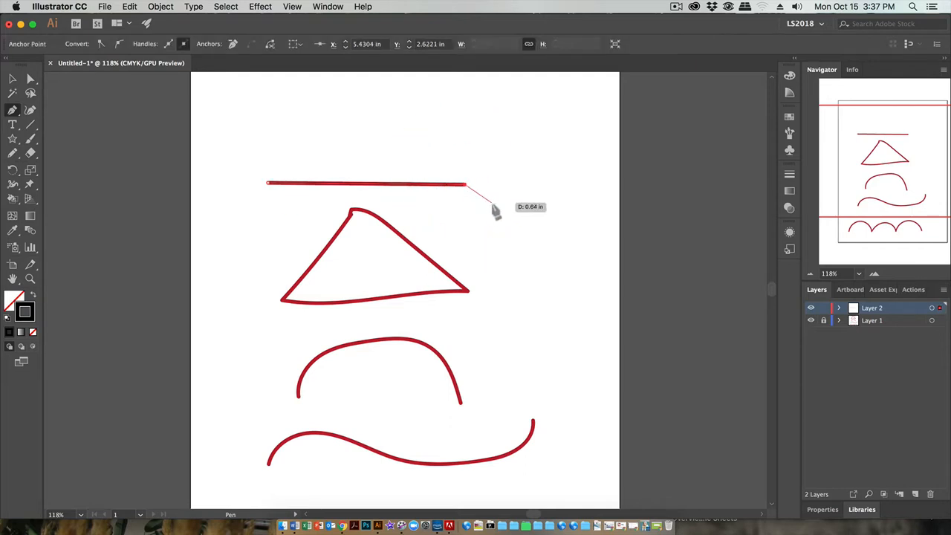
{"action": "left_click", "coordinate": [464, 186]}
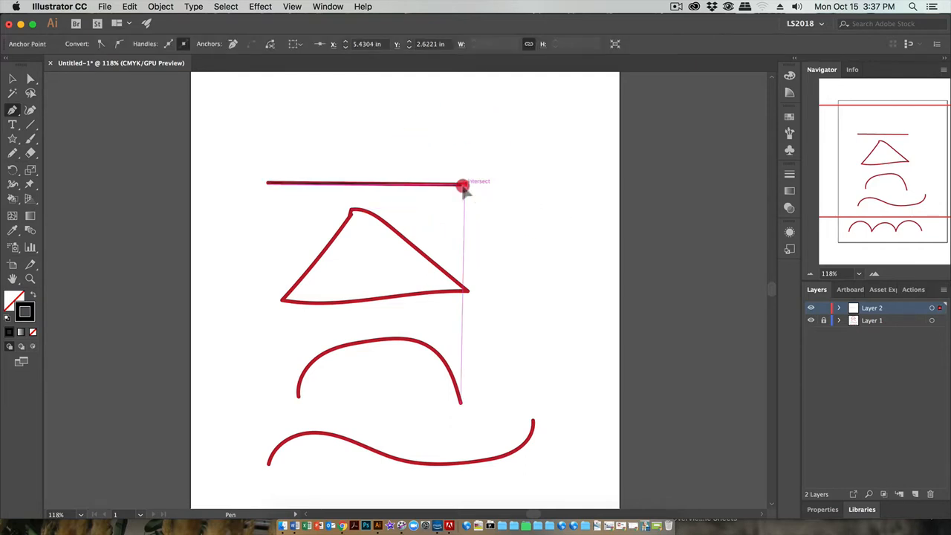
{"action": "key", "text": "Escape"}
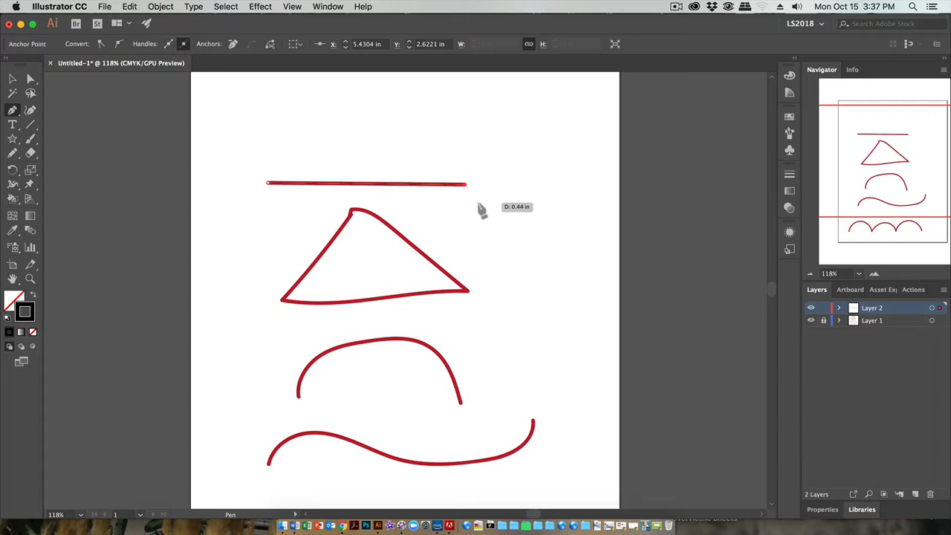
- Set the traced line's stroke weight to 5 pt and deselect it
{"action": "left_click", "coordinate": [12, 81]}
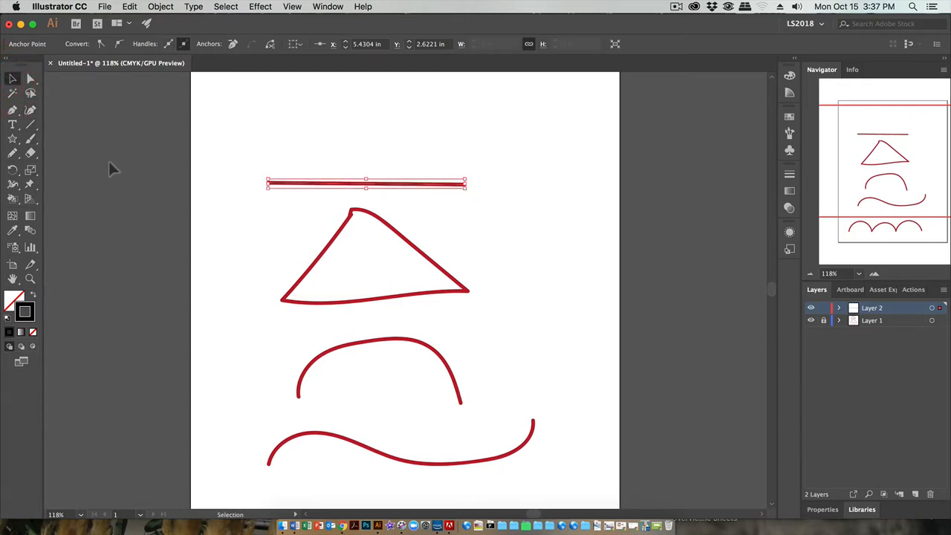
{"action": "left_click", "coordinate": [356, 184]}
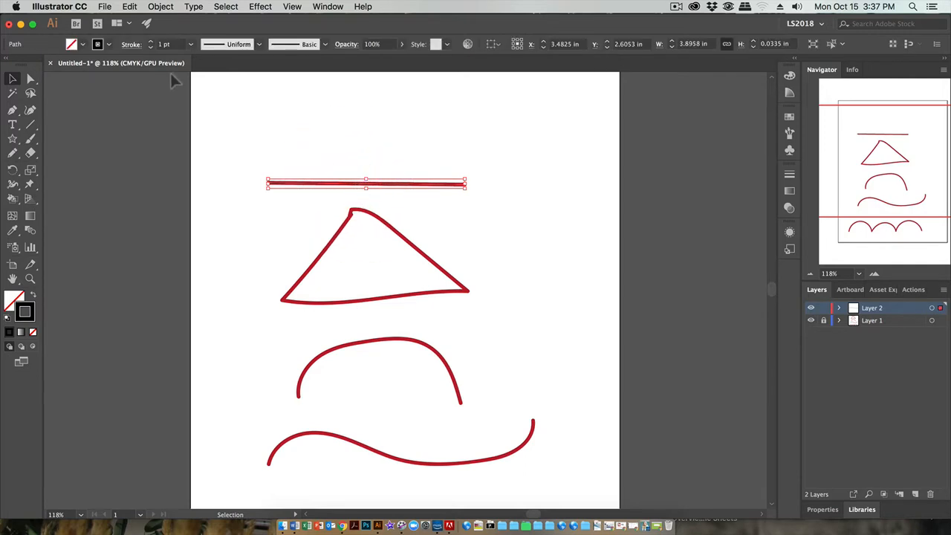
{"action": "left_click", "coordinate": [152, 42]}
{"action": "left_click", "coordinate": [152, 42]}
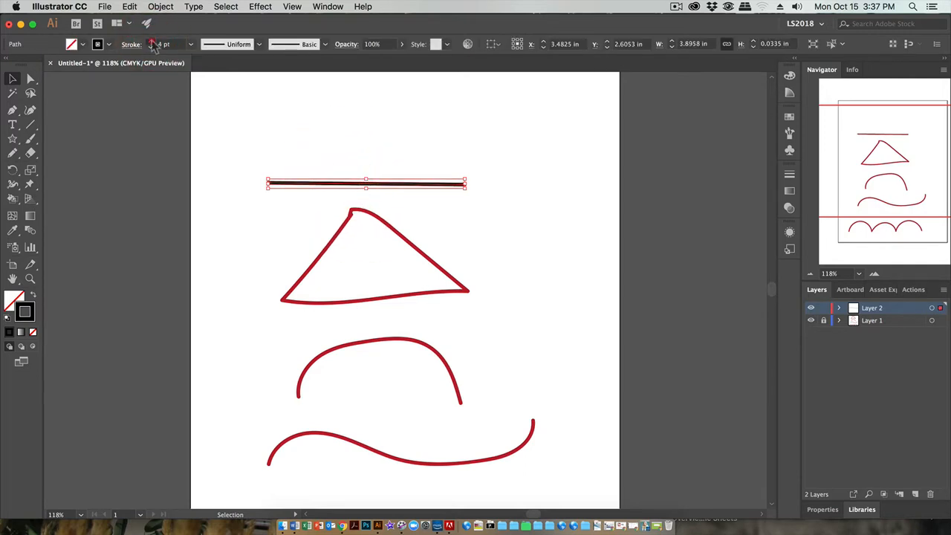
{"action": "left_click", "coordinate": [152, 42]}
{"action": "left_click", "coordinate": [305, 163]}
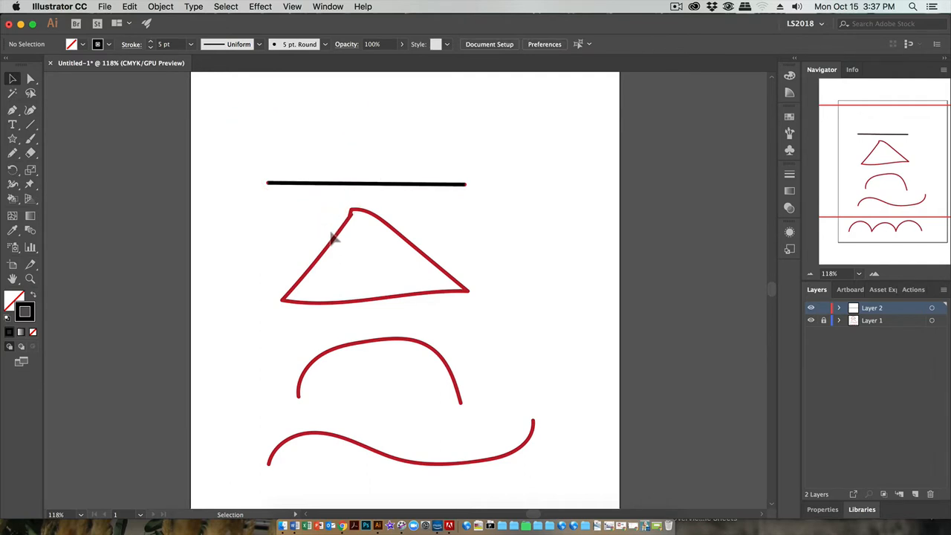
- Trace the red triangle with a closed Pen path, using corner points at the base and curves along the bottom edge and right side
{"action": "left_click", "coordinate": [12, 110]}
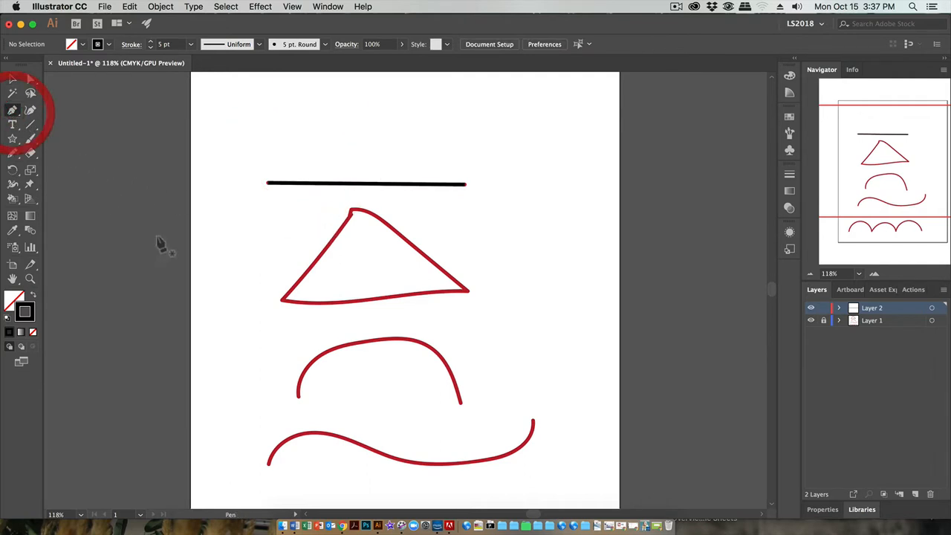
{"action": "left_click", "coordinate": [350, 212]}
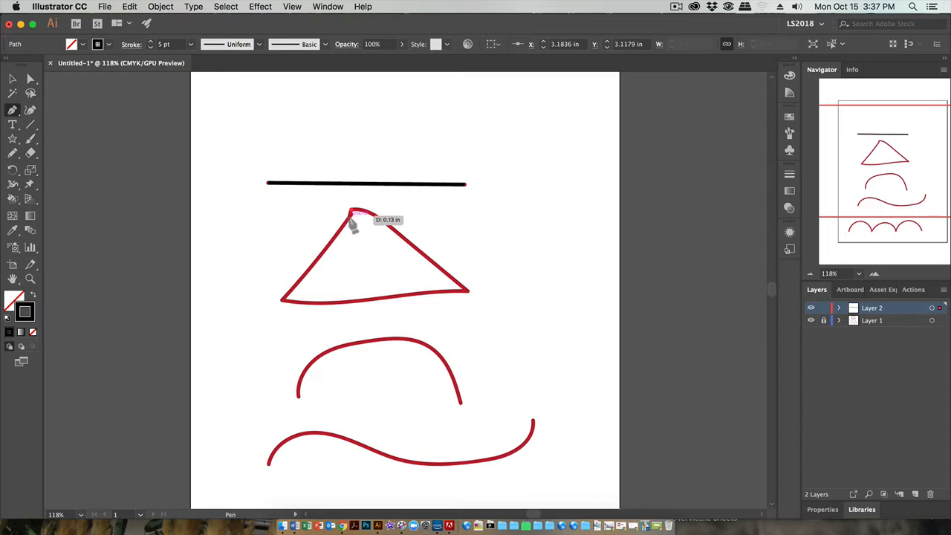
{"action": "left_click", "coordinate": [347, 214]}
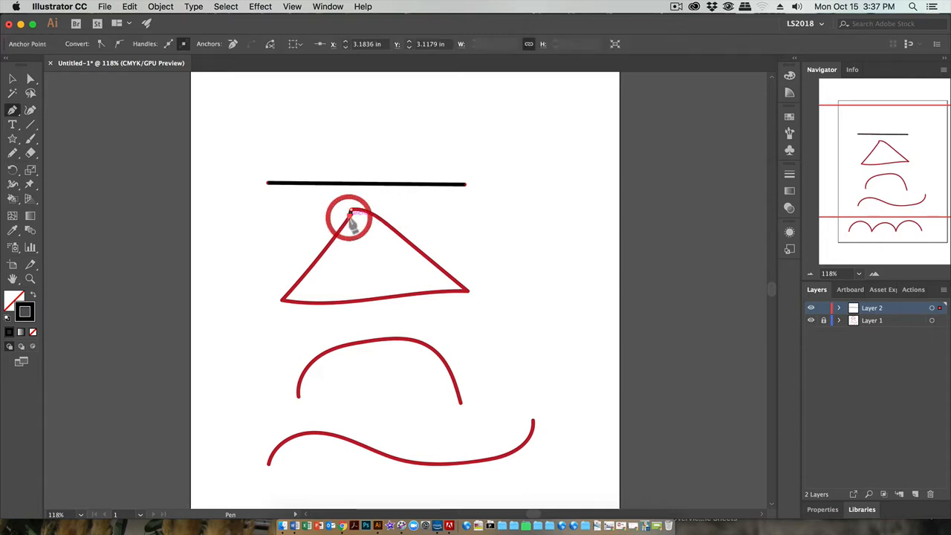
{"action": "left_click", "coordinate": [283, 303]}
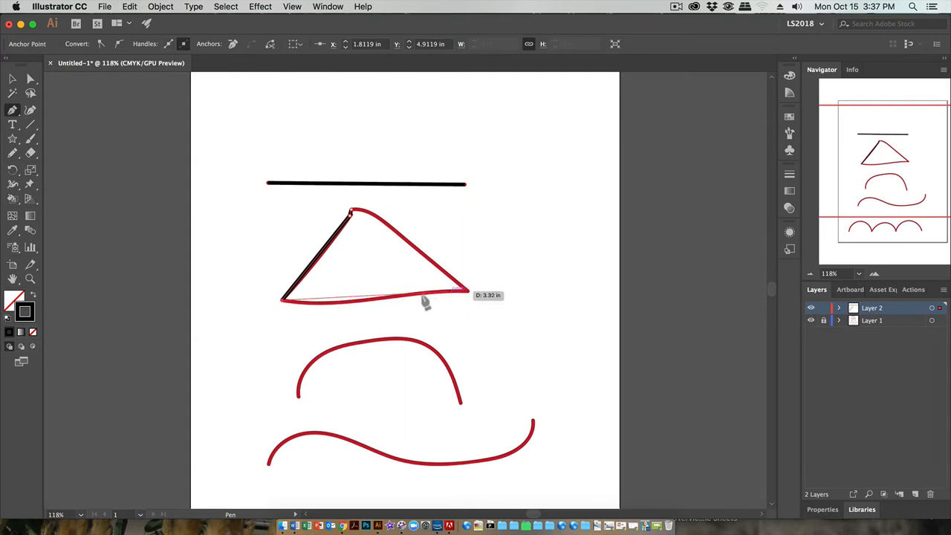
{"action": "left_click", "coordinate": [368, 300]}
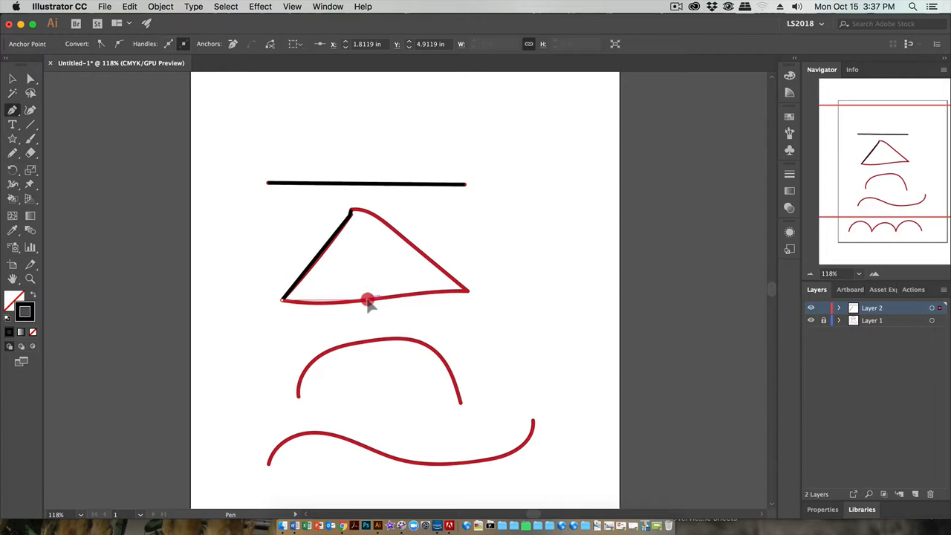
{"action": "left_click_drag", "start_coordinate": [370, 302], "coordinate": [396, 296]}
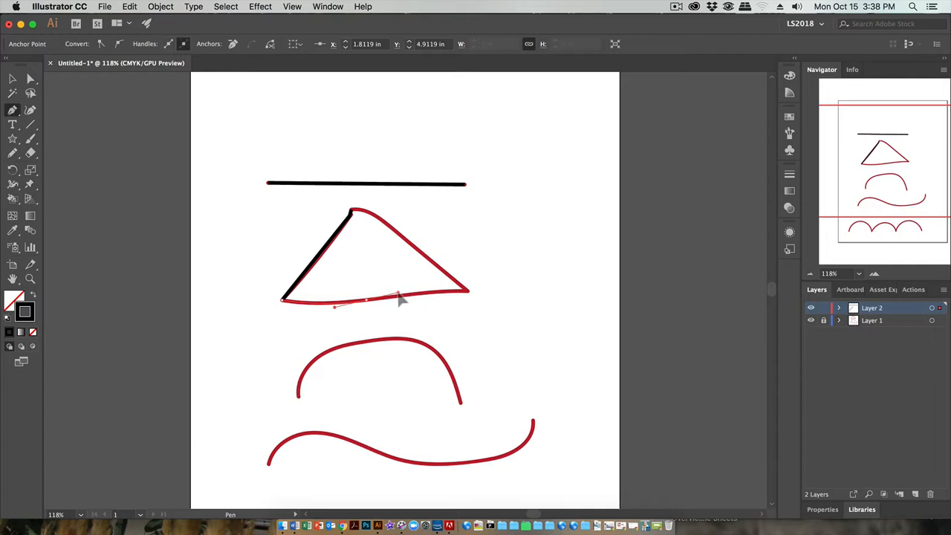
{"action": "left_click_drag", "start_coordinate": [399, 299], "coordinate": [400, 297]}
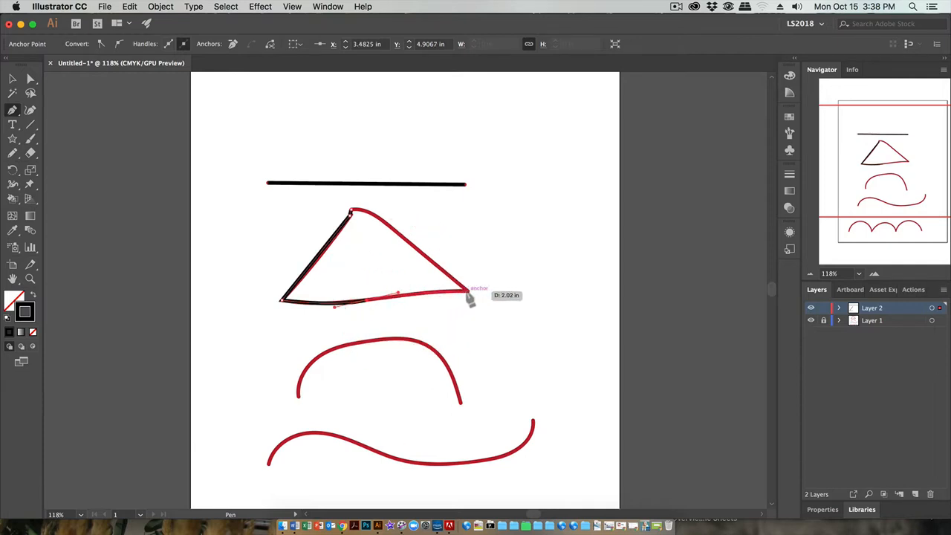
{"action": "left_click", "coordinate": [468, 291]}
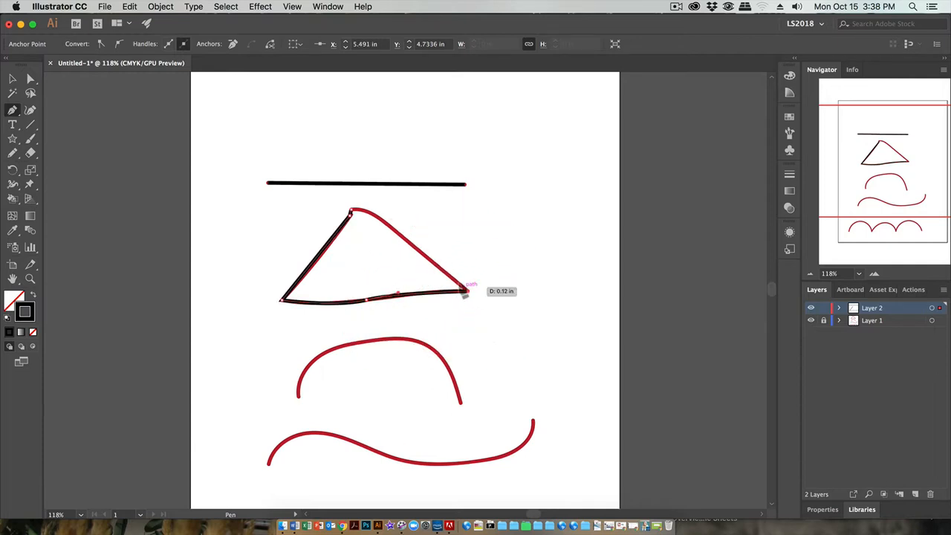
{"action": "left_click", "coordinate": [353, 214]}
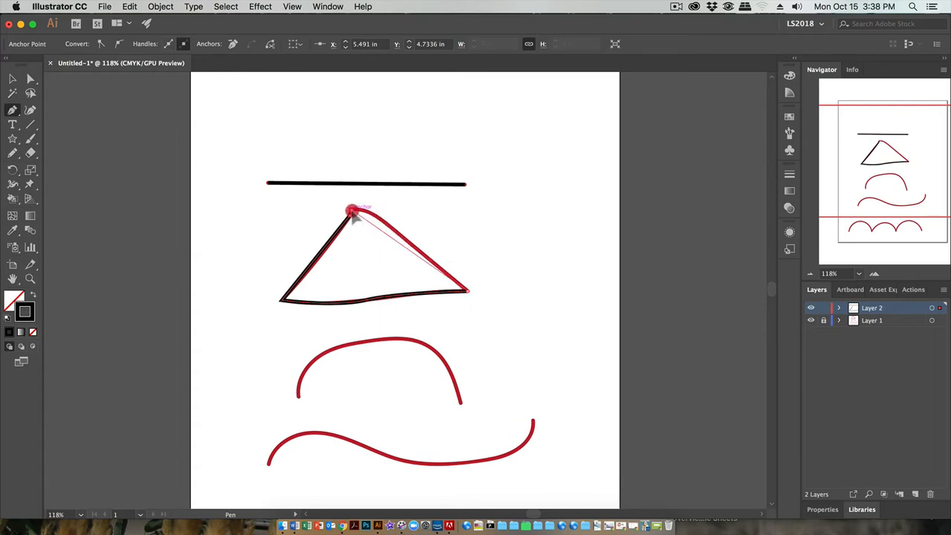
{"action": "left_click_drag", "start_coordinate": [349, 214], "coordinate": [327, 221]}
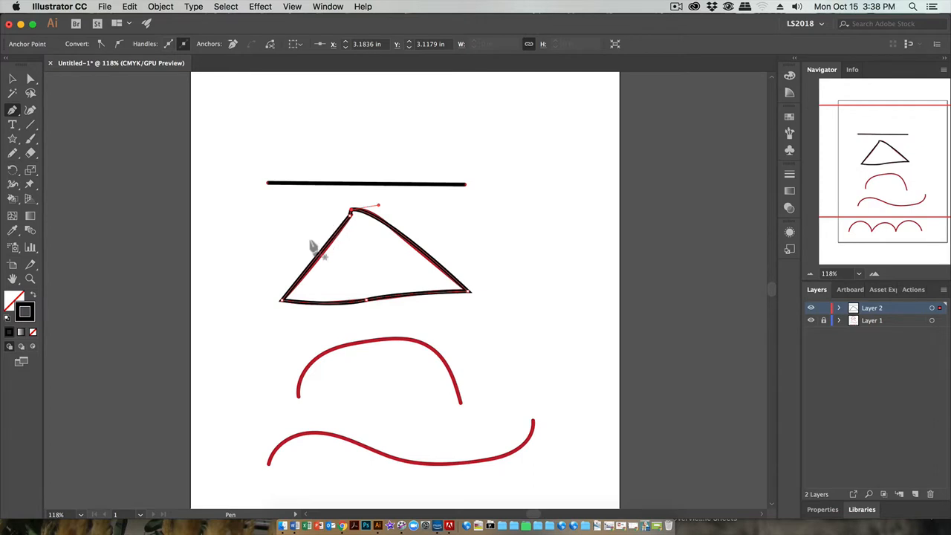
{"action": "left_click", "coordinate": [298, 395]}
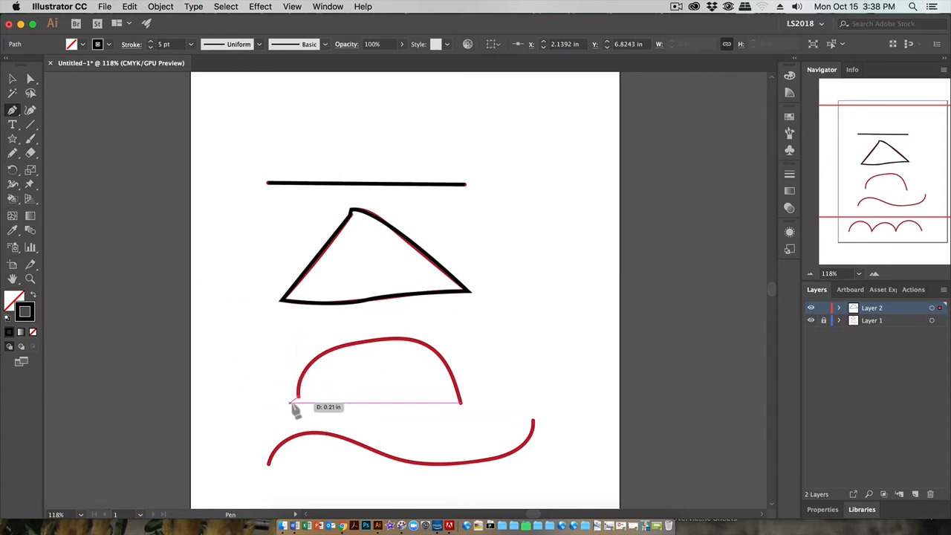
{"action": "mouse_move", "coordinate": [298, 394]}
{"action": "left_mouse_down"}
{"action": "mouse_move", "coordinate": [310, 443]}
{"action": "mouse_move", "coordinate": [307, 386]}
{"action": "left_mouse_up"}
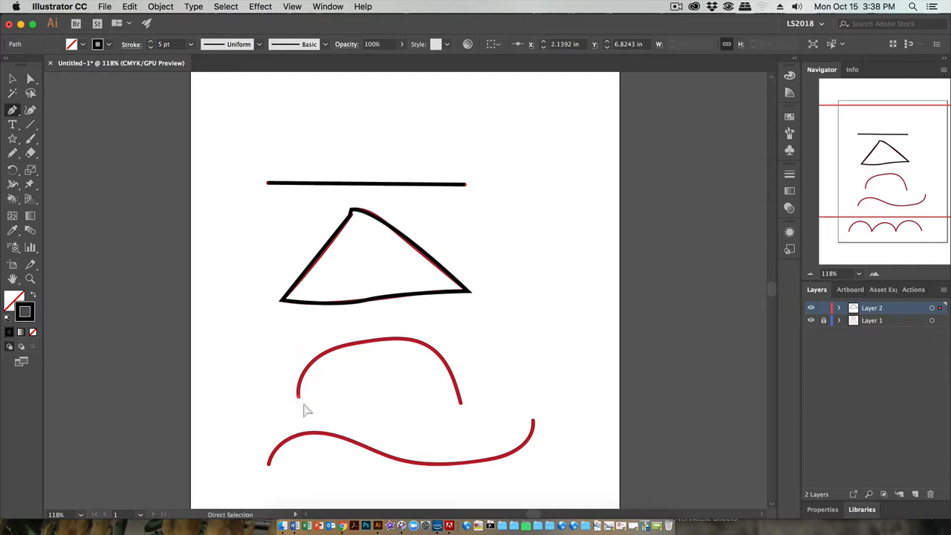
{"action": "key", "text": "super+z"}
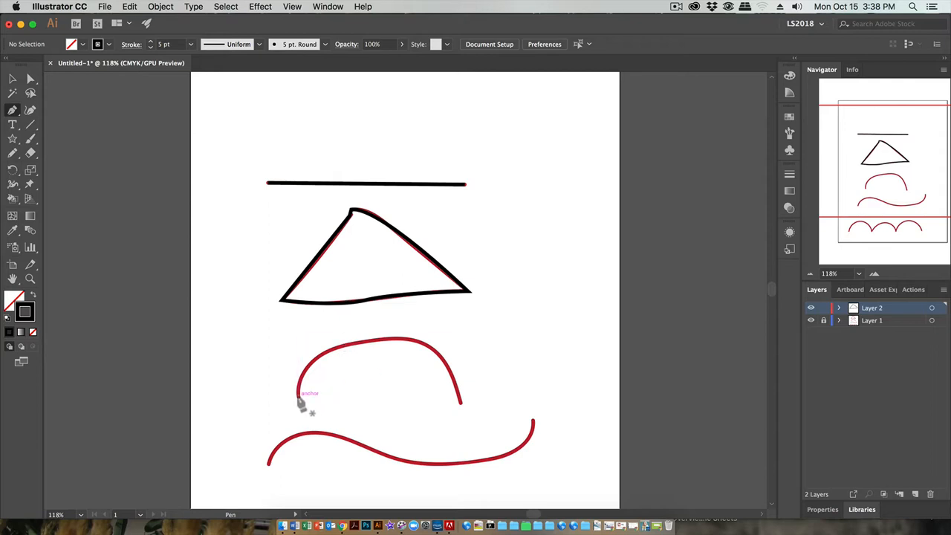
- Trace the red arch below the triangle with a three-point curved Pen path from end to end and end the path
{"action": "left_click", "coordinate": [299, 400]}
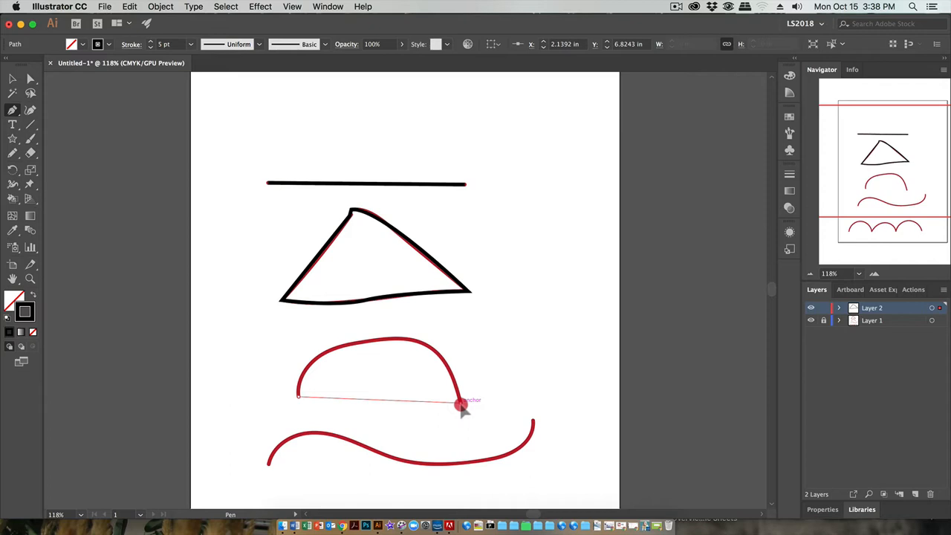
{"action": "left_click_drag", "start_coordinate": [460, 405], "coordinate": [533, 458]}
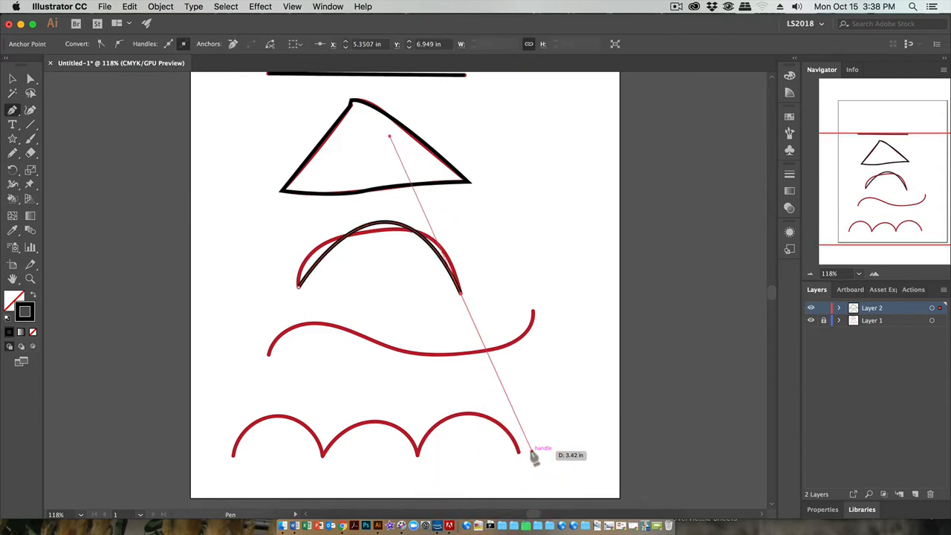
{"action": "key", "text": "super+z"}
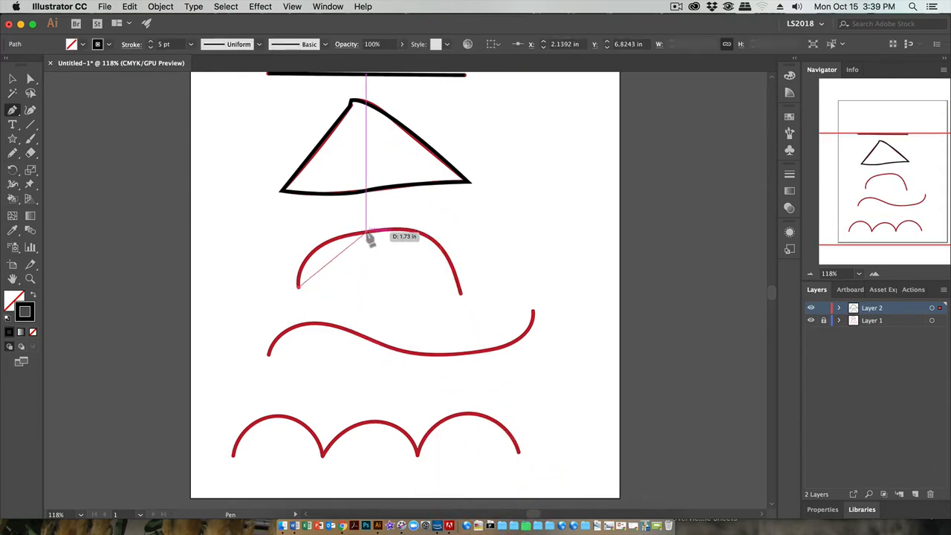
{"action": "left_click_drag", "start_coordinate": [368, 232], "coordinate": [452, 234]}
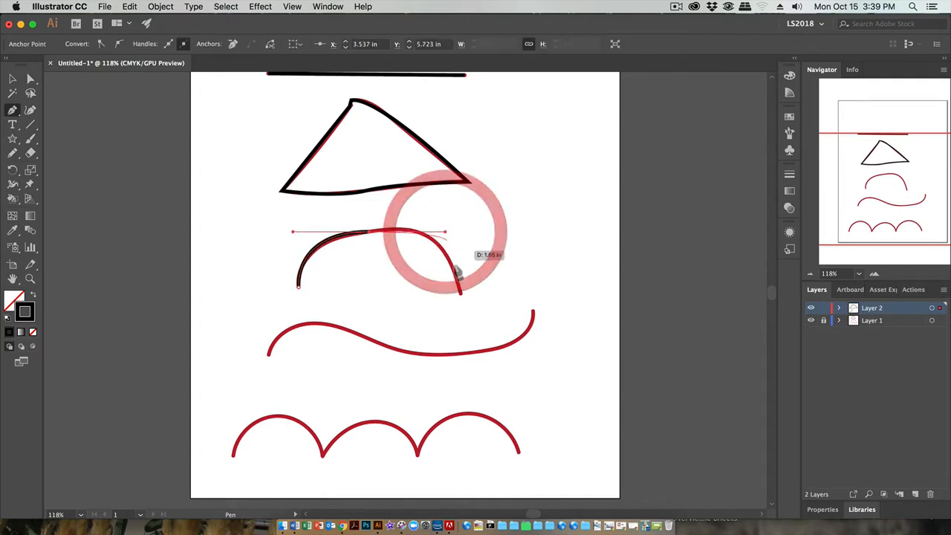
{"action": "left_click_drag", "start_coordinate": [460, 293], "coordinate": [456, 326]}
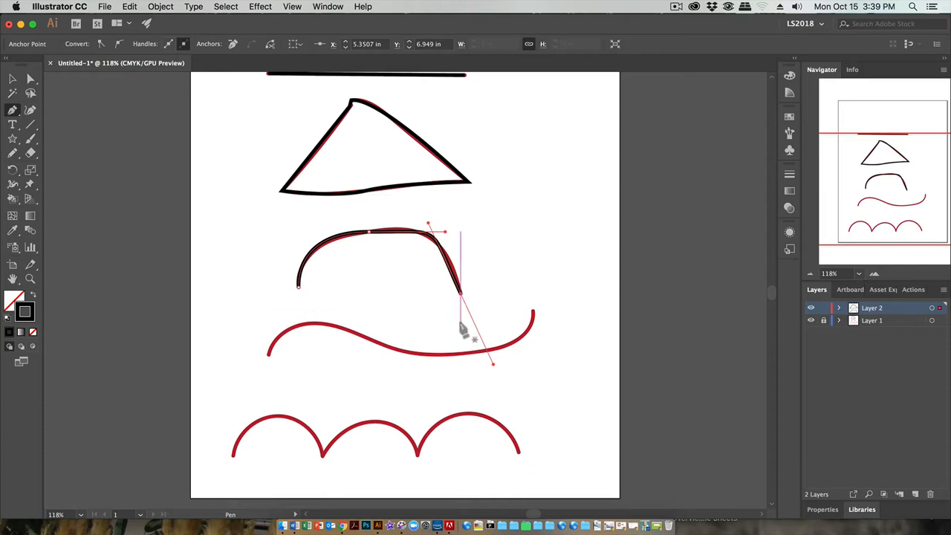
{"action": "left_click_drag", "start_coordinate": [461, 327], "coordinate": [461, 327]}
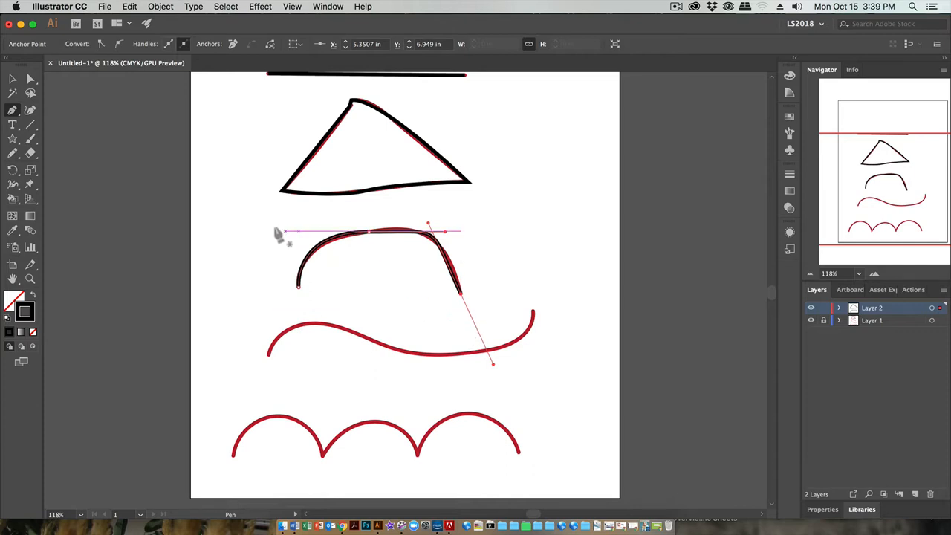
- Trace the red S-shaped wave with a three-point curved Pen path, removing the middle anchor's outgoing handle, and end the path
{"action": "left_click", "coordinate": [268, 358]}
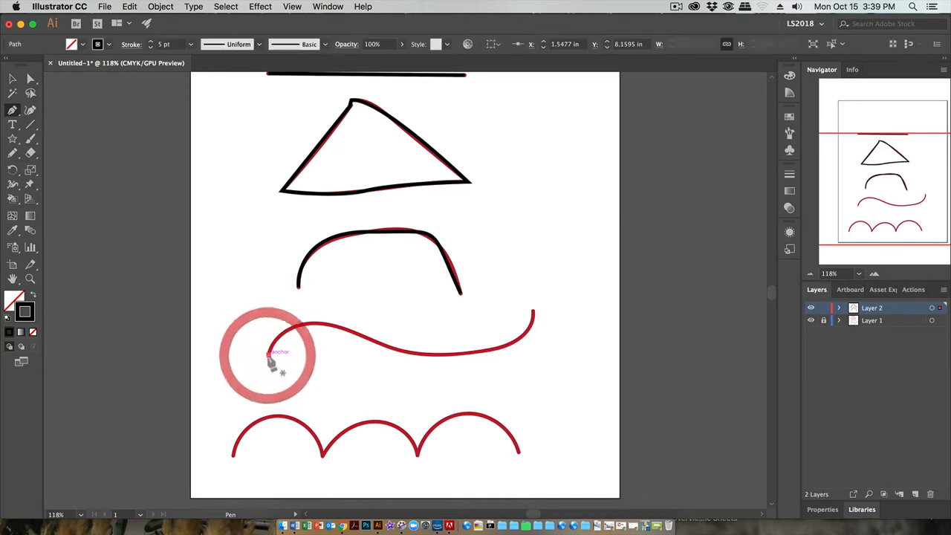
{"action": "left_click_drag", "start_coordinate": [308, 327], "coordinate": [524, 412]}
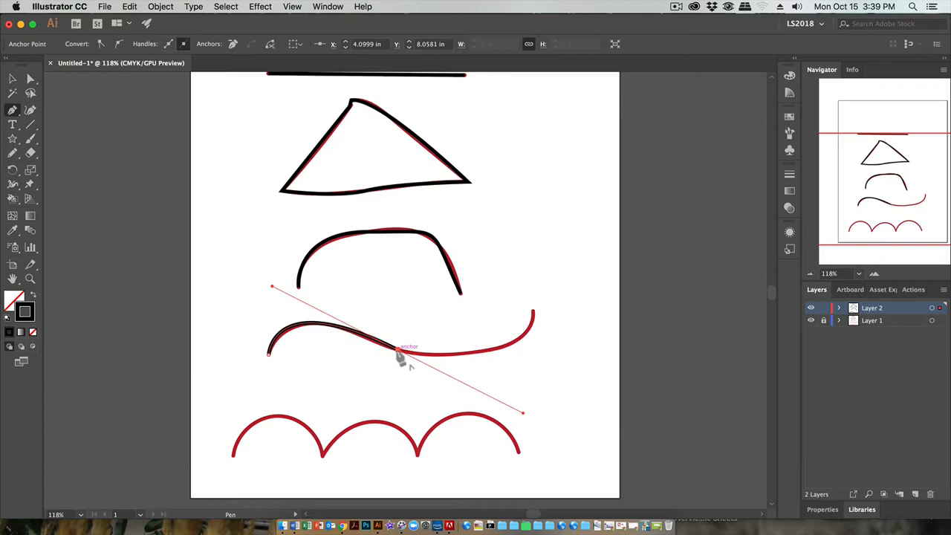
{"action": "left_click_drag", "start_coordinate": [400, 356], "coordinate": [532, 312]}
{"action": "left_click_drag", "start_coordinate": [533, 312], "coordinate": [541, 249]}
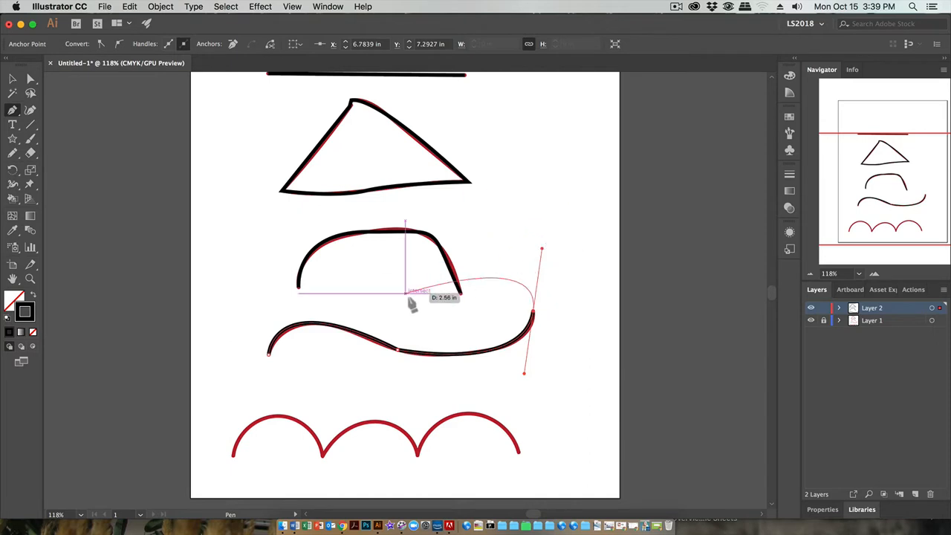
{"action": "key", "text": "Escape"}
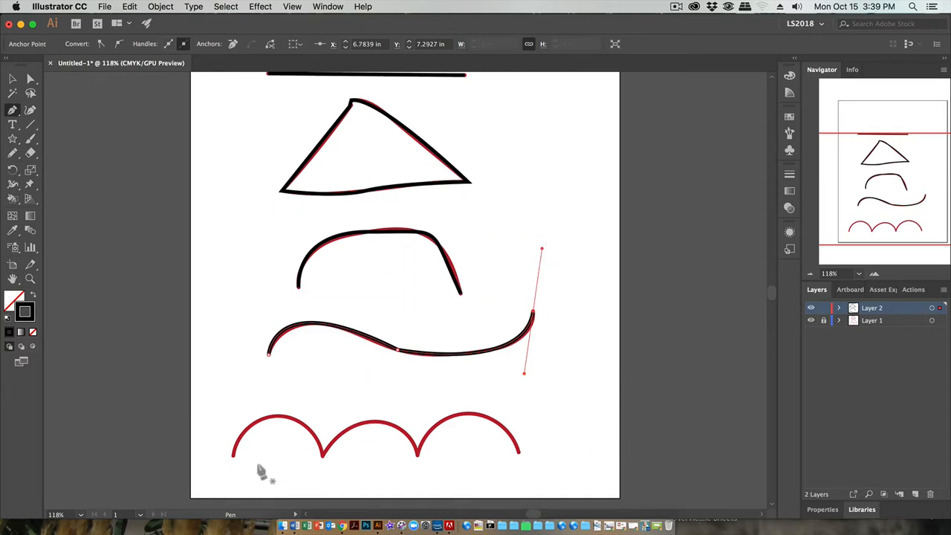
- Trace the three red scallops with one Pen path, removing the outgoing handle at each joint so every hump starts from a corner
{"action": "left_click", "coordinate": [233, 455]}
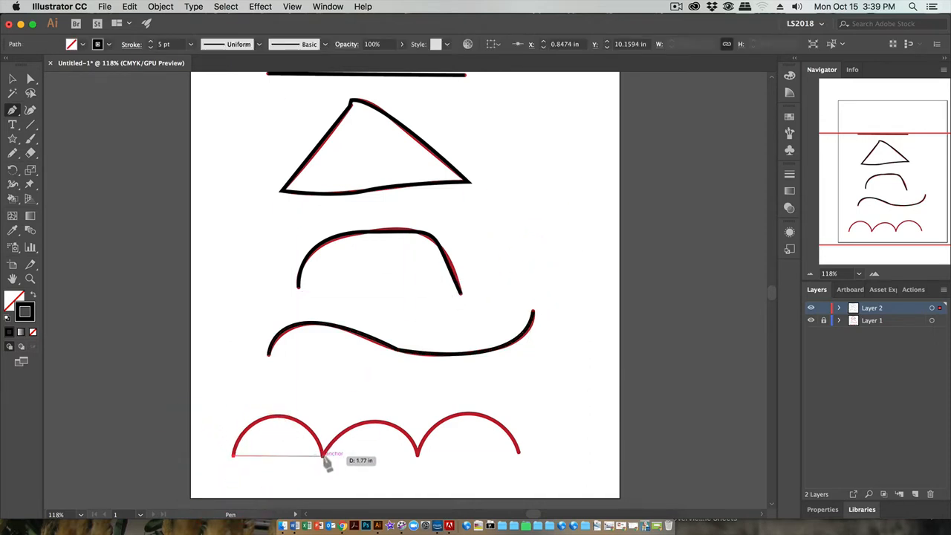
{"action": "mouse_move", "coordinate": [322, 457]}
{"action": "left_mouse_down"}
{"action": "mouse_move", "coordinate": [327, 513]}
{"action": "mouse_move", "coordinate": [423, 442]}
{"action": "mouse_move", "coordinate": [357, 467]}
{"action": "mouse_move", "coordinate": [394, 457]}
{"action": "mouse_move", "coordinate": [382, 444]}
{"action": "mouse_move", "coordinate": [367, 452]}
{"action": "left_mouse_up"}
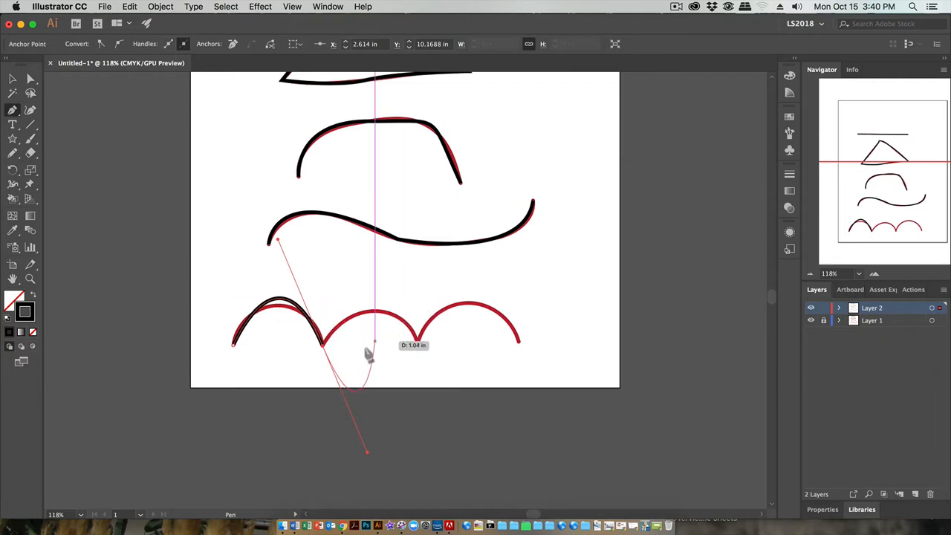
{"action": "left_click", "coordinate": [322, 345]}
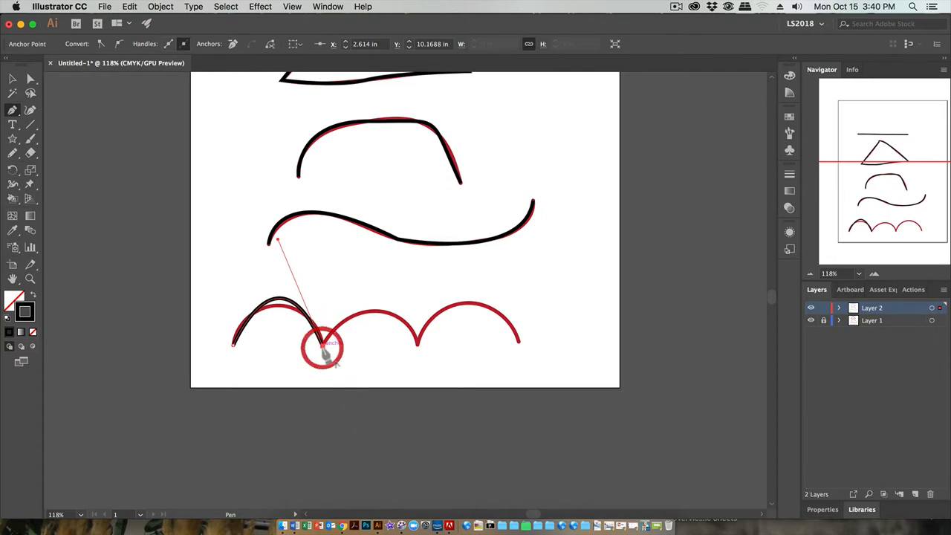
{"action": "left_click_drag", "start_coordinate": [419, 347], "coordinate": [457, 429]}
{"action": "left_click", "coordinate": [418, 344]}
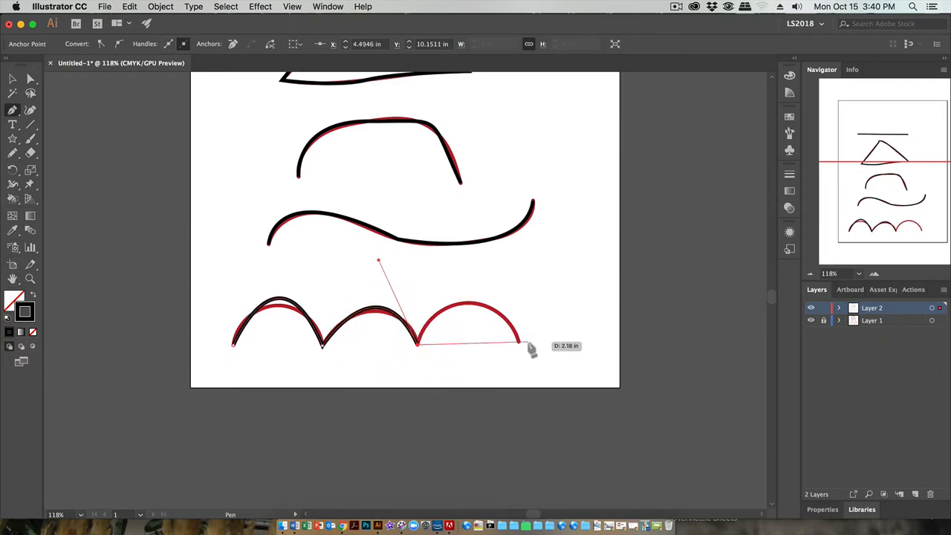
{"action": "left_click_drag", "start_coordinate": [520, 345], "coordinate": [572, 448]}
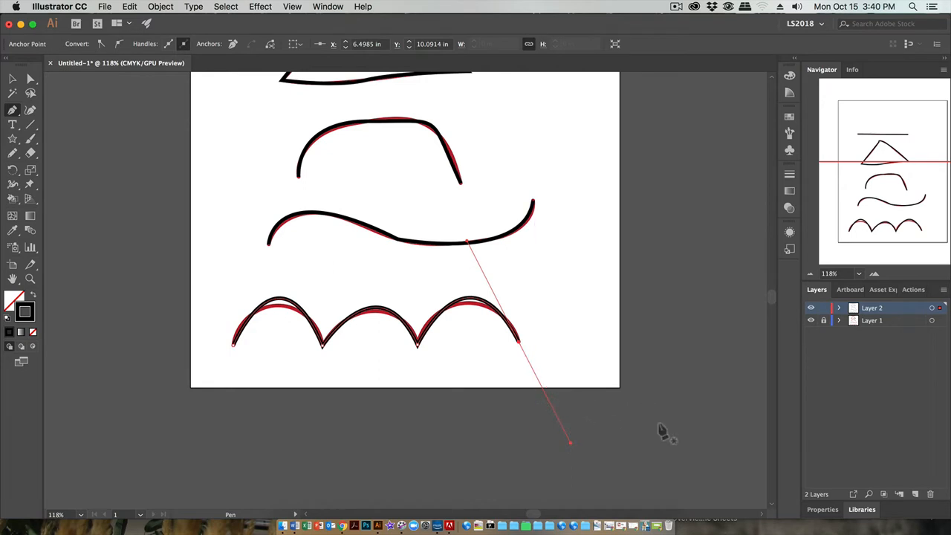
- Add a second Letter-size portrait artboard beside the first one and leave artboard editing
{"action": "scroll", "coordinate": [657, 383], "scroll_direction": "up", "scroll_amount": 5}
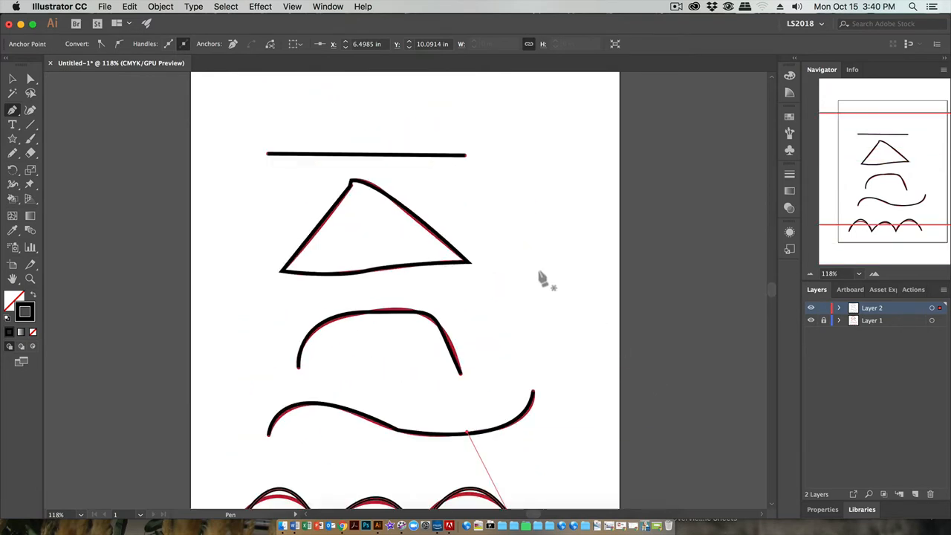
{"action": "left_click_drag", "start_coordinate": [549, 275], "coordinate": [314, 223]}
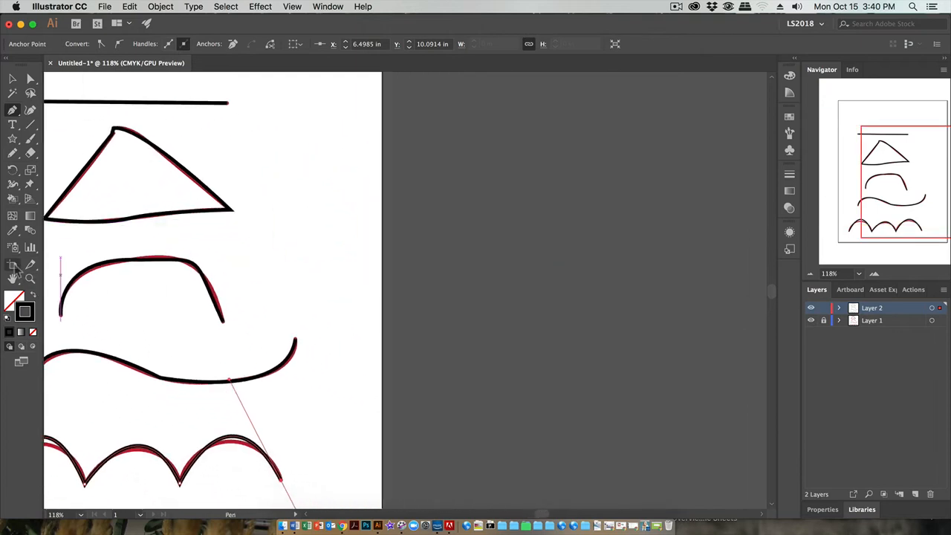
{"action": "left_click", "coordinate": [13, 265]}
{"action": "left_click", "coordinate": [178, 45]}
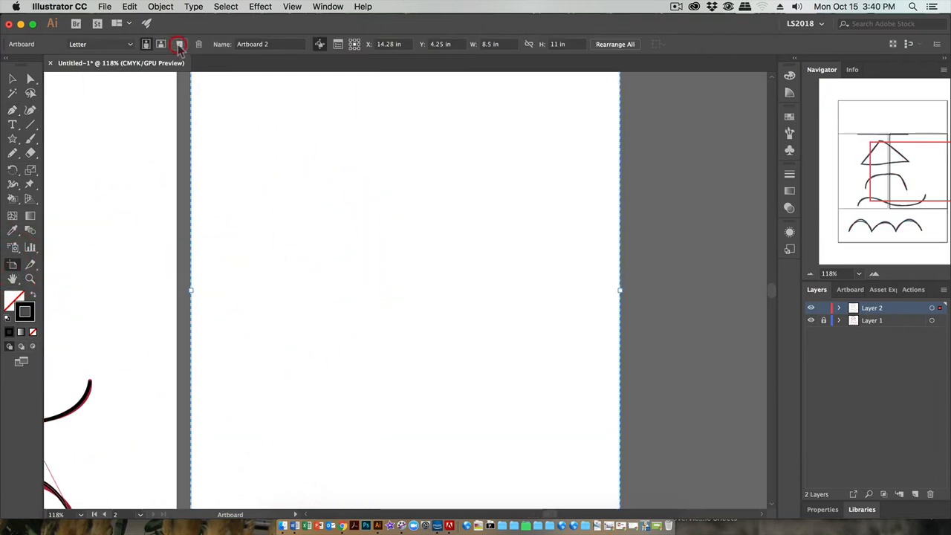
{"action": "left_click", "coordinate": [13, 78]}
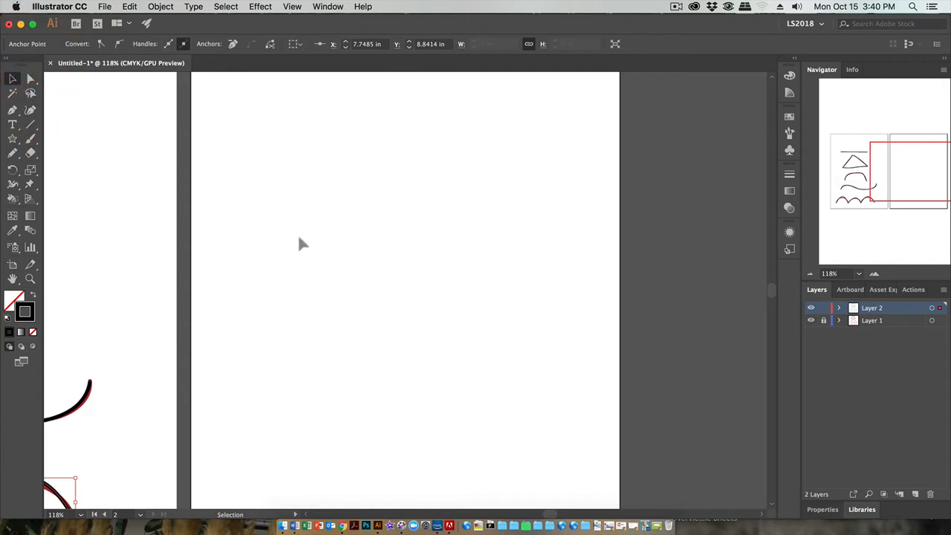
- Draw a closed freeform shape on the second artboard with the Pen tool, mixing smooth curves and corner points, and deselect it
{"action": "left_click", "coordinate": [12, 110]}
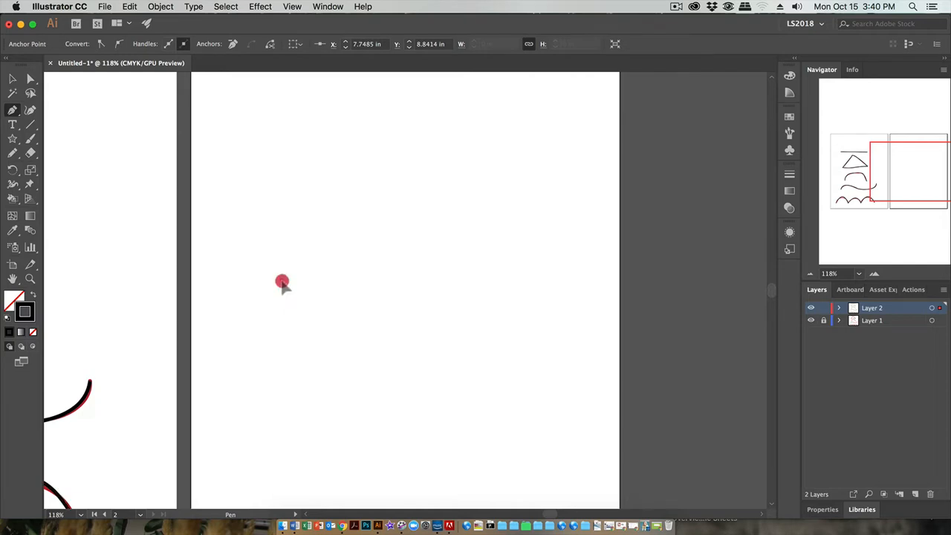
{"action": "left_click_drag", "start_coordinate": [281, 281], "coordinate": [501, 199]}
{"action": "left_click_drag", "start_coordinate": [524, 254], "coordinate": [497, 325]}
{"action": "left_click_drag", "start_coordinate": [455, 314], "coordinate": [432, 292]}
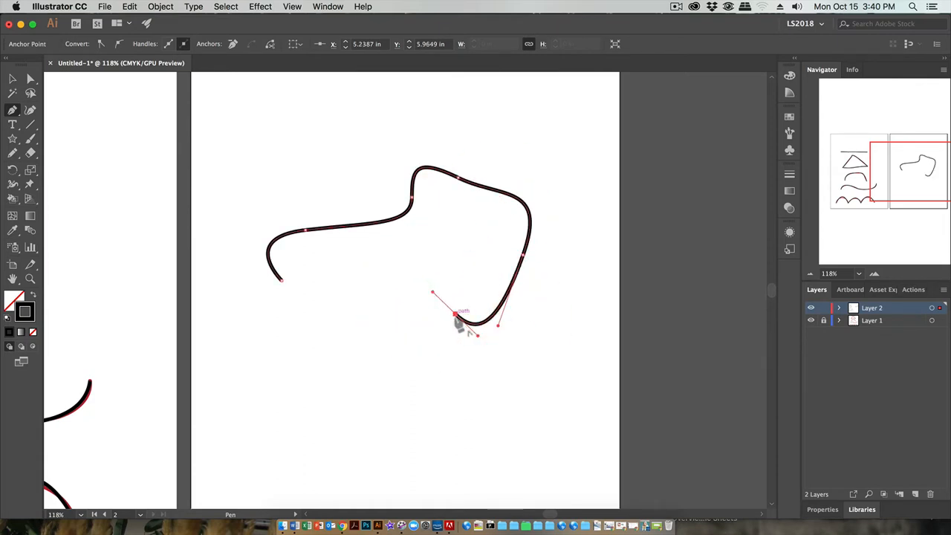
{"action": "left_click", "coordinate": [455, 314]}
{"action": "left_click_drag", "start_coordinate": [444, 342], "coordinate": [498, 342]}
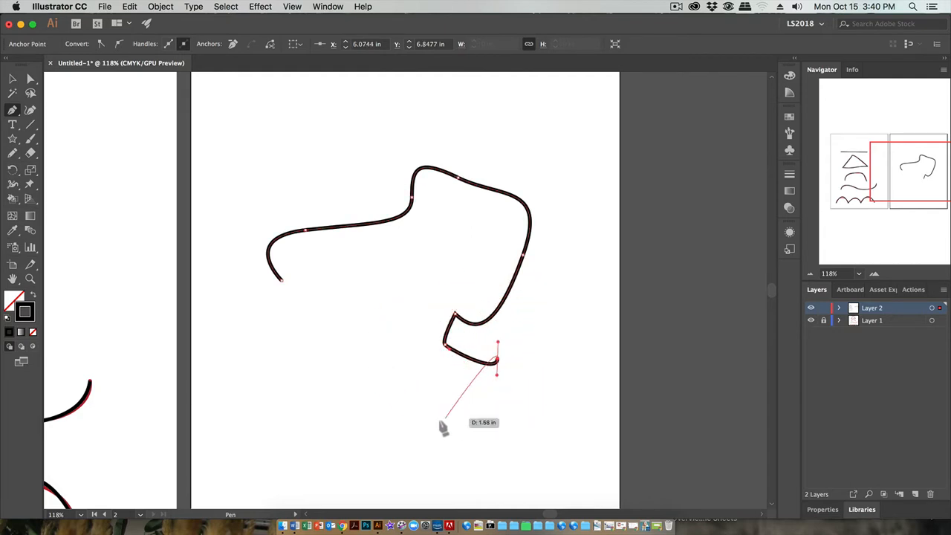
{"action": "left_click", "coordinate": [552, 363]}
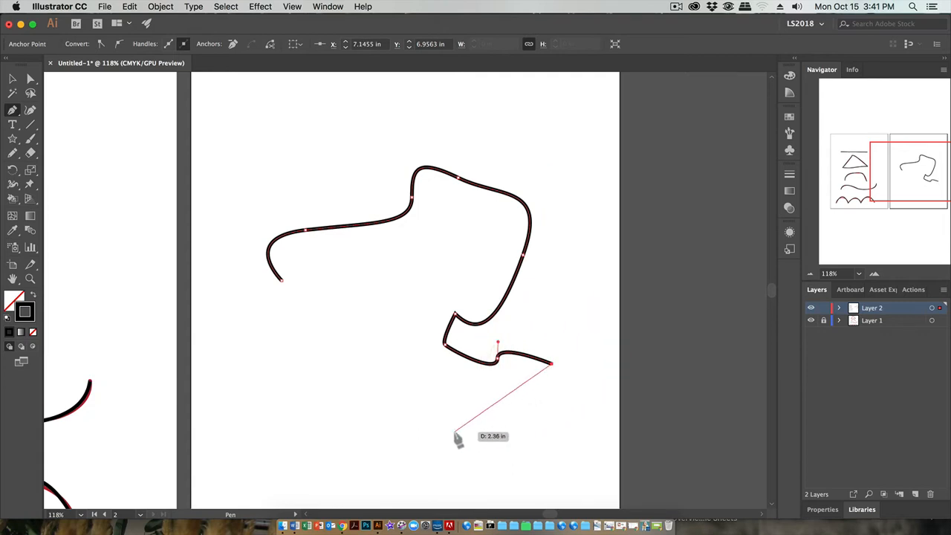
{"action": "left_click_drag", "start_coordinate": [454, 433], "coordinate": [313, 387]}
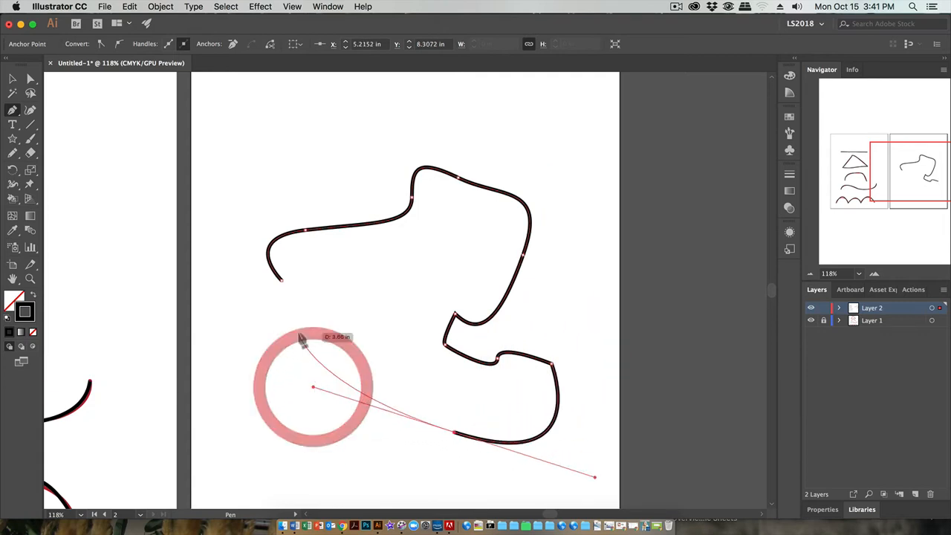
{"action": "left_click", "coordinate": [283, 289]}
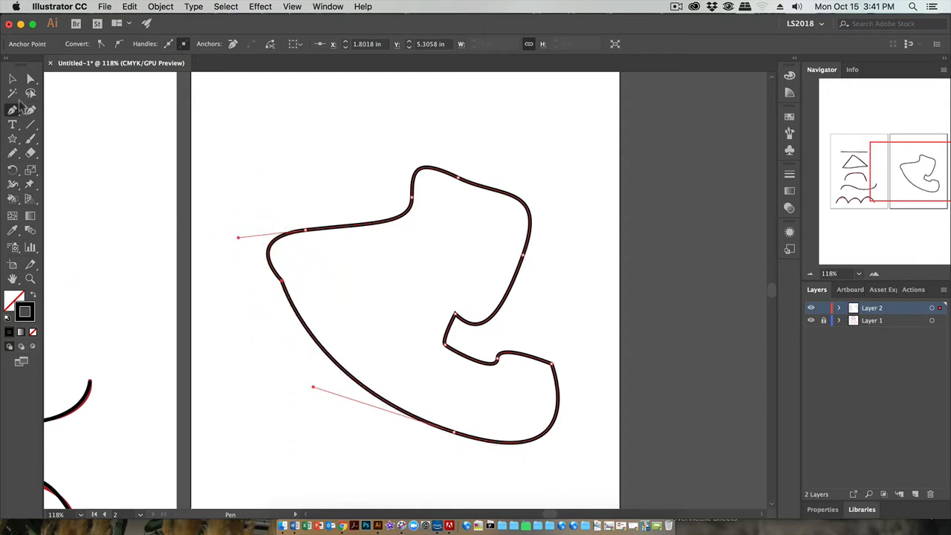
{"action": "left_click", "coordinate": [11, 79]}
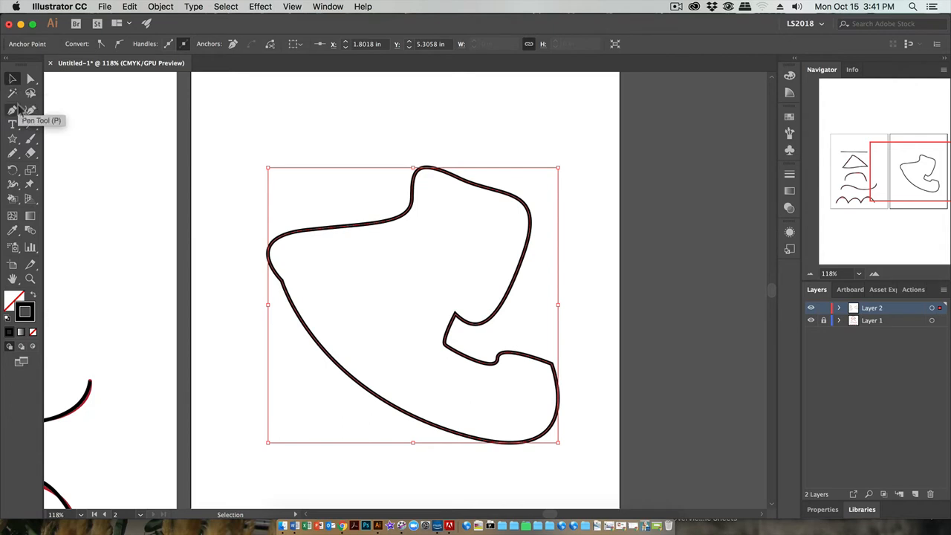
{"action": "left_click", "coordinate": [327, 124]}
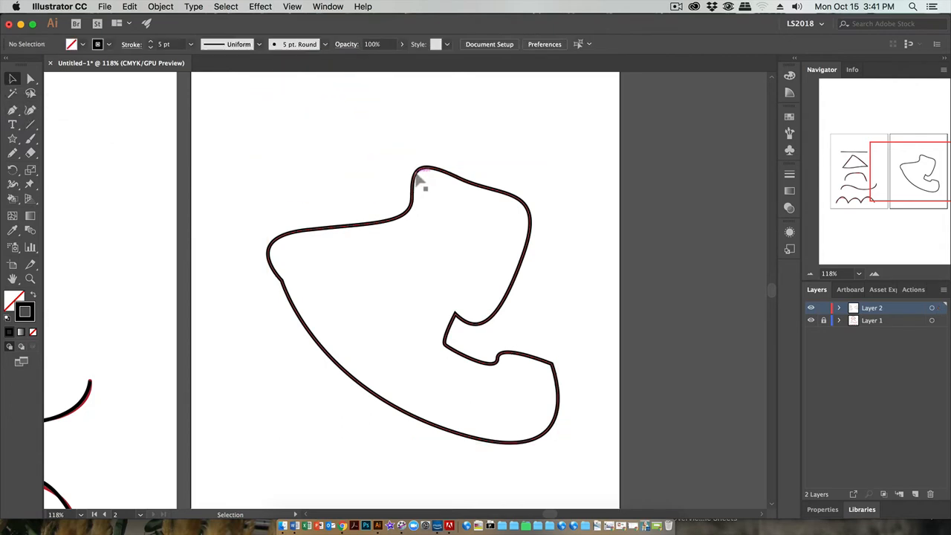
- Fill the closed freeform shape with yellow
{"action": "left_click", "coordinate": [416, 173]}
{"action": "left_click", "coordinate": [84, 47]}
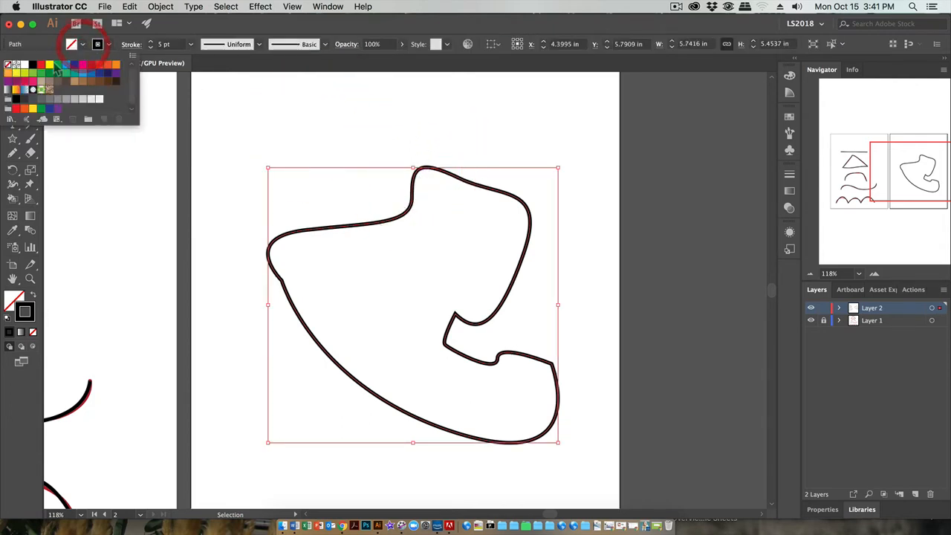
{"action": "left_click", "coordinate": [49, 66]}
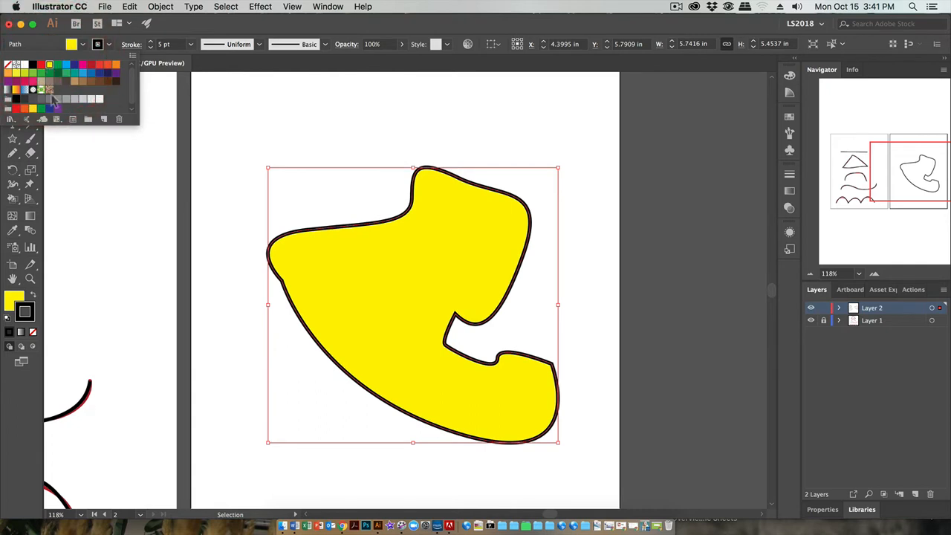
- Try the green foliage pattern and the blue gradient as the shape's fill, and return it to yellow
{"action": "left_click", "coordinate": [64, 98]}
{"action": "left_click", "coordinate": [43, 90]}
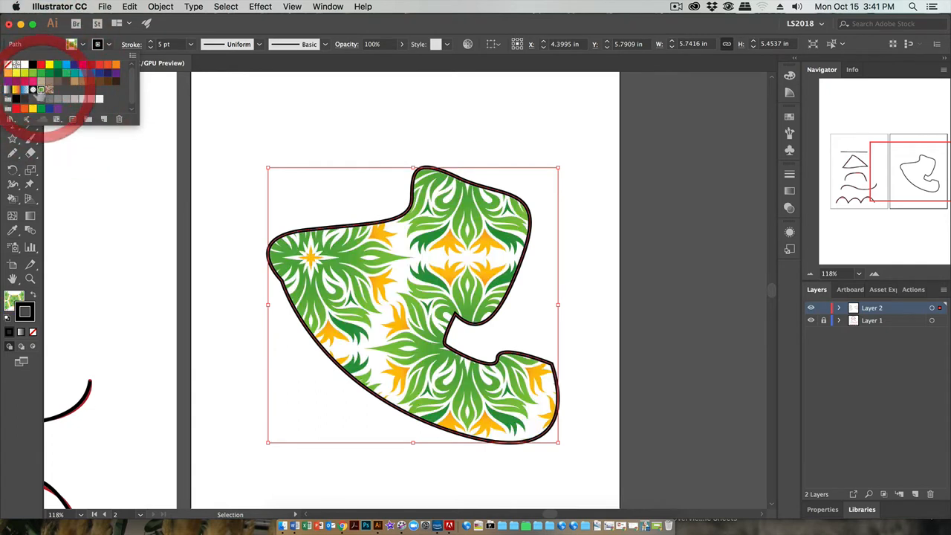
{"action": "left_click", "coordinate": [25, 89]}
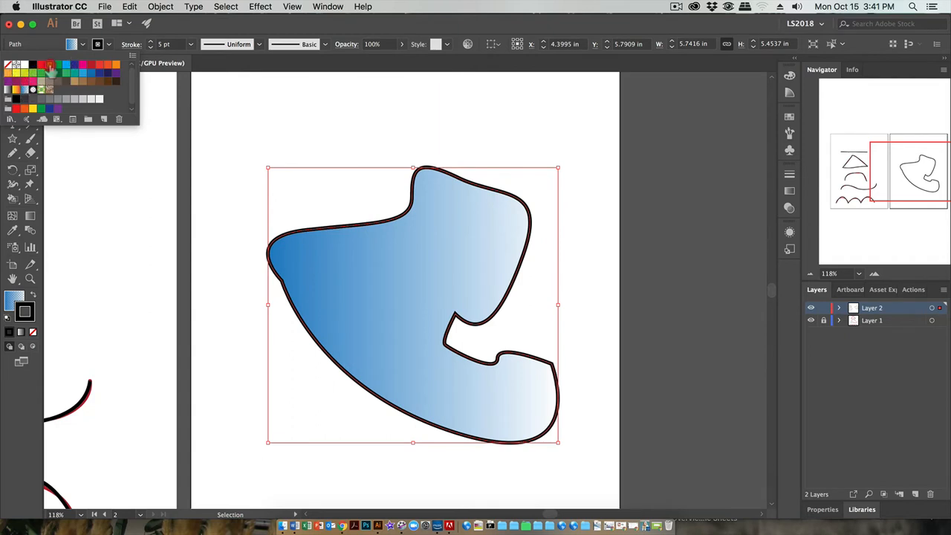
{"action": "left_click", "coordinate": [49, 64]}
{"action": "left_click", "coordinate": [246, 302]}
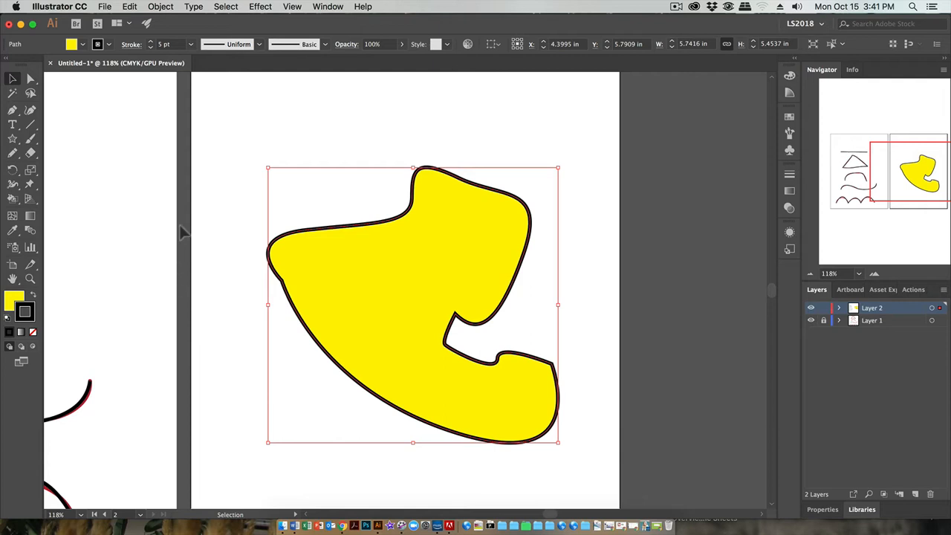
- Reshape the top of the yellow shape by adjusting its upper anchor's direction handle and moving that anchor up and slightly right with Direct Selection
{"action": "left_click", "coordinate": [219, 148]}
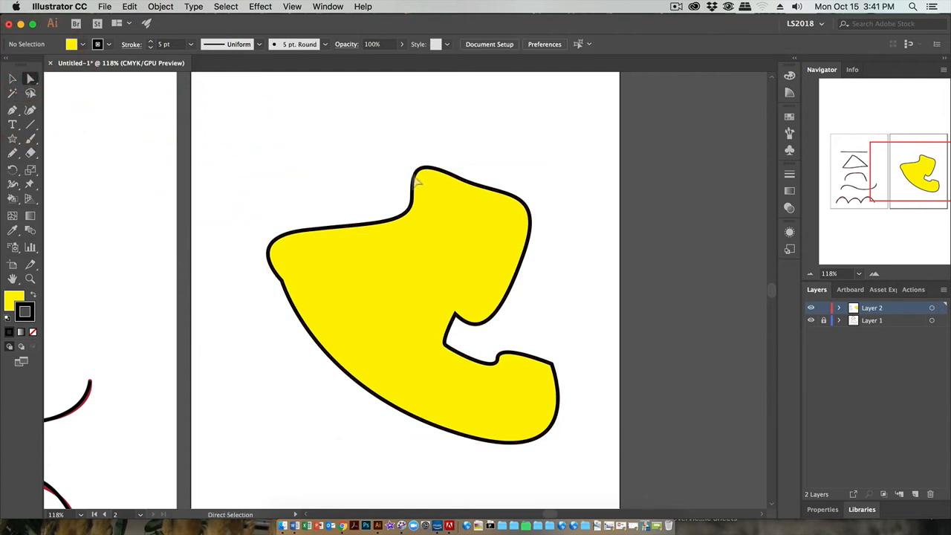
{"action": "left_click", "coordinate": [461, 178]}
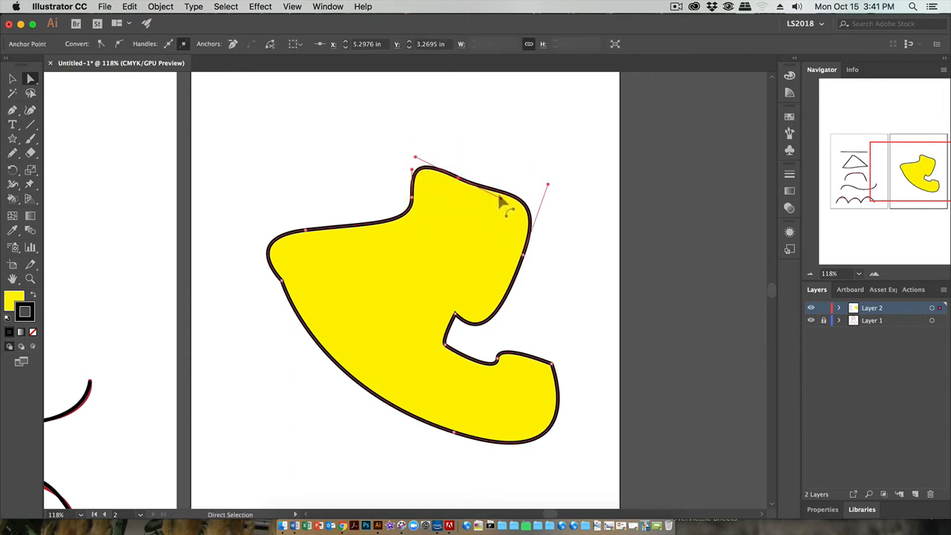
{"action": "left_click_drag", "start_coordinate": [503, 204], "coordinate": [503, 172]}
{"action": "left_click_drag", "start_coordinate": [512, 175], "coordinate": [503, 198]}
{"action": "left_click_drag", "start_coordinate": [458, 179], "coordinate": [477, 137]}
- Move the notch's upper anchor up and left and its lower anchor left, and pull the shape's left corner anchor inward
{"action": "left_click_drag", "start_coordinate": [456, 317], "coordinate": [425, 278]}
{"action": "left_click_drag", "start_coordinate": [445, 344], "coordinate": [399, 339]}
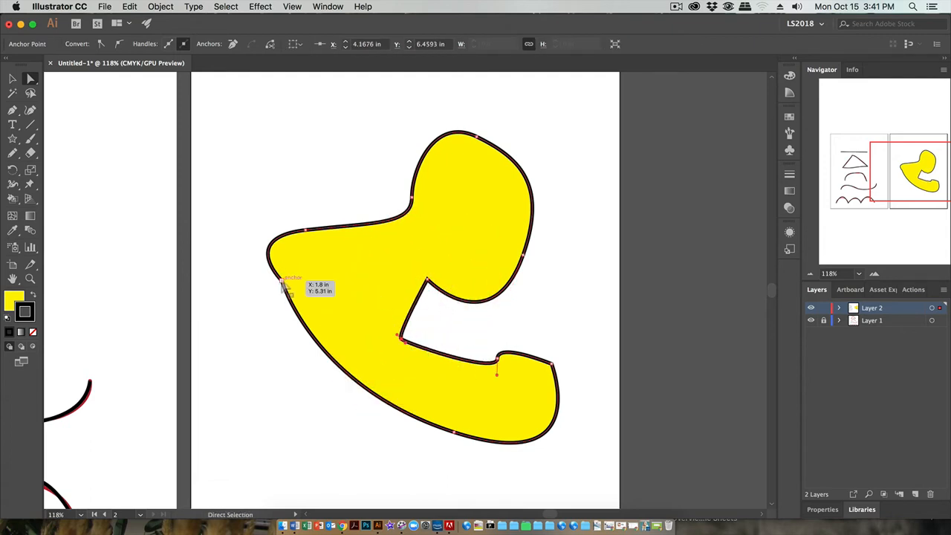
{"action": "left_click_drag", "start_coordinate": [282, 280], "coordinate": [319, 271]}
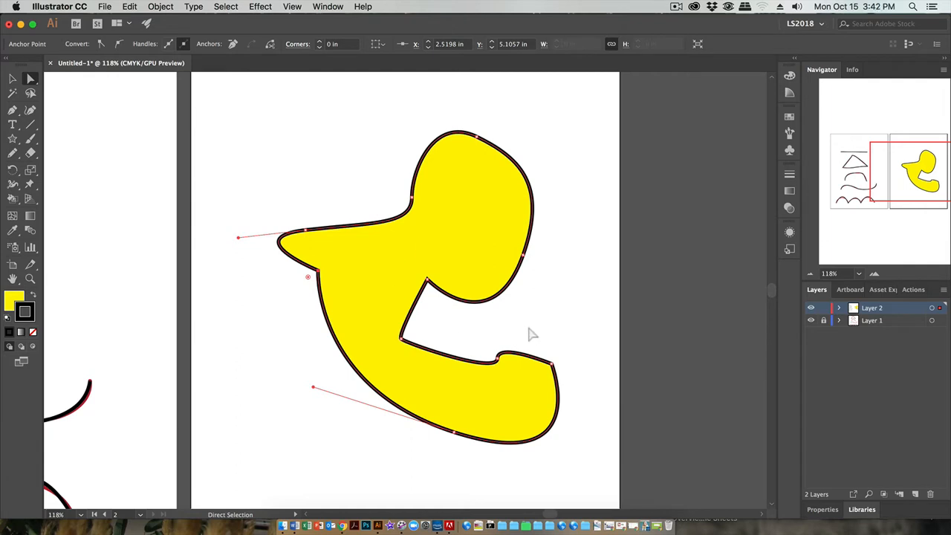
- Detach the Pen tool group into a floating palette and place it beside the toolbox
{"action": "left_click", "coordinate": [12, 111]}
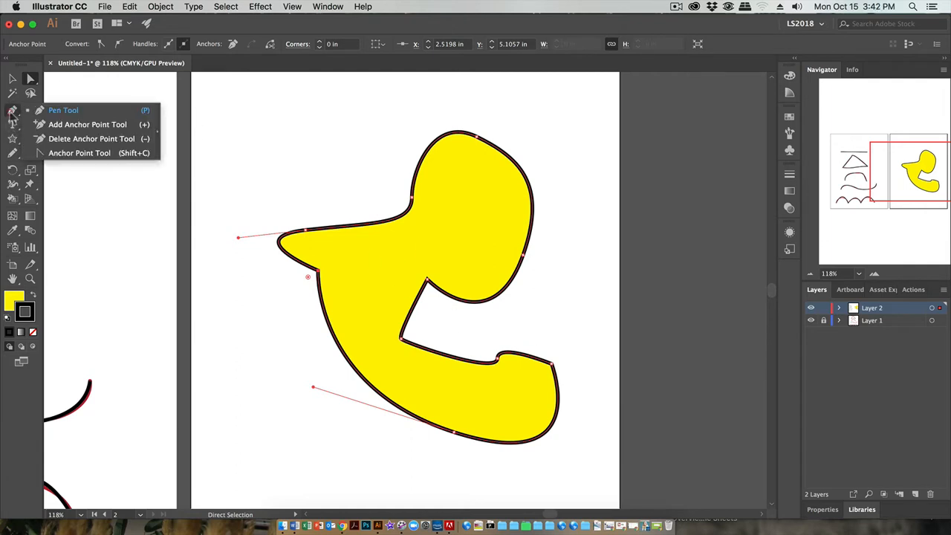
{"action": "left_click", "coordinate": [102, 89]}
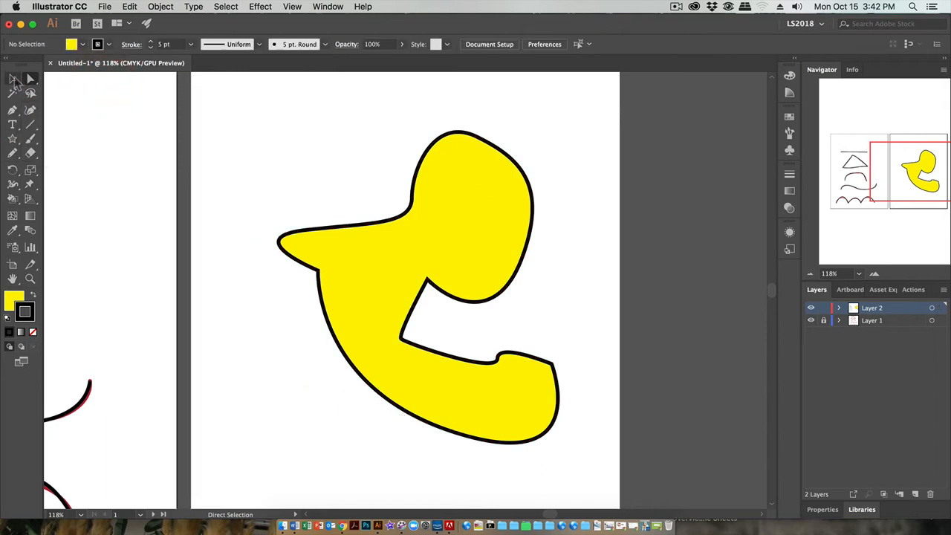
{"action": "left_click", "coordinate": [14, 78]}
{"action": "left_click", "coordinate": [90, 110]}
{"action": "left_click", "coordinate": [12, 111]}
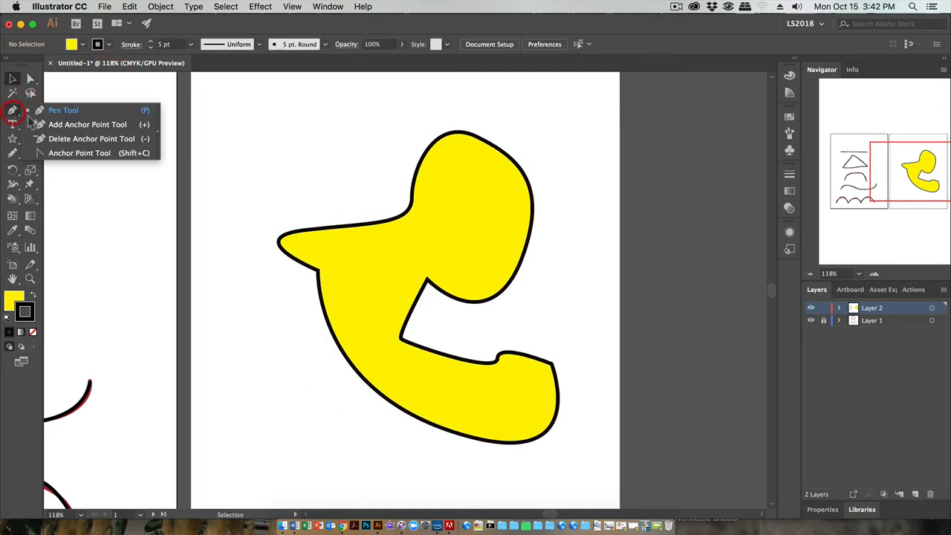
{"action": "left_click", "coordinate": [154, 138]}
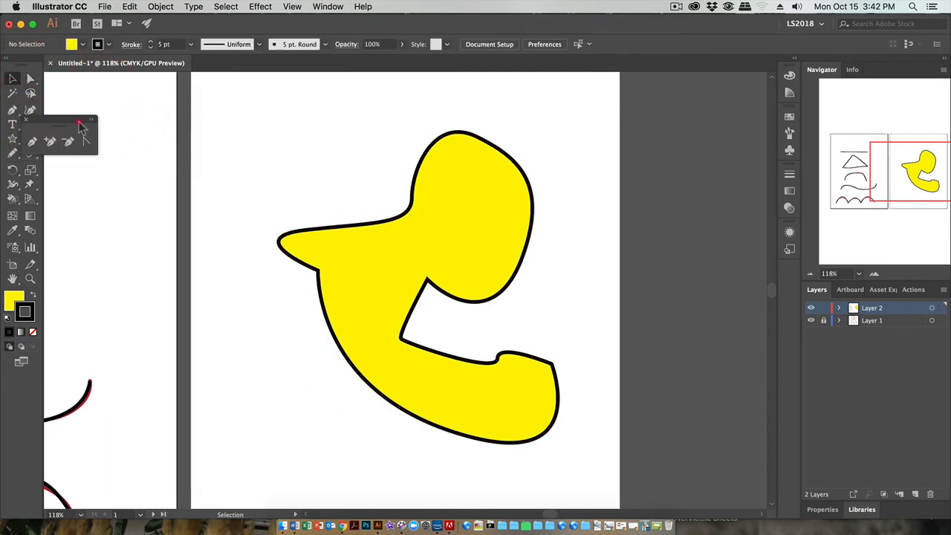
{"action": "left_click_drag", "start_coordinate": [74, 123], "coordinate": [165, 128]}
- Add an anchor point on the curve between the shape's beak and head, and move it up and left to form a spike
{"action": "left_click", "coordinate": [145, 145]}
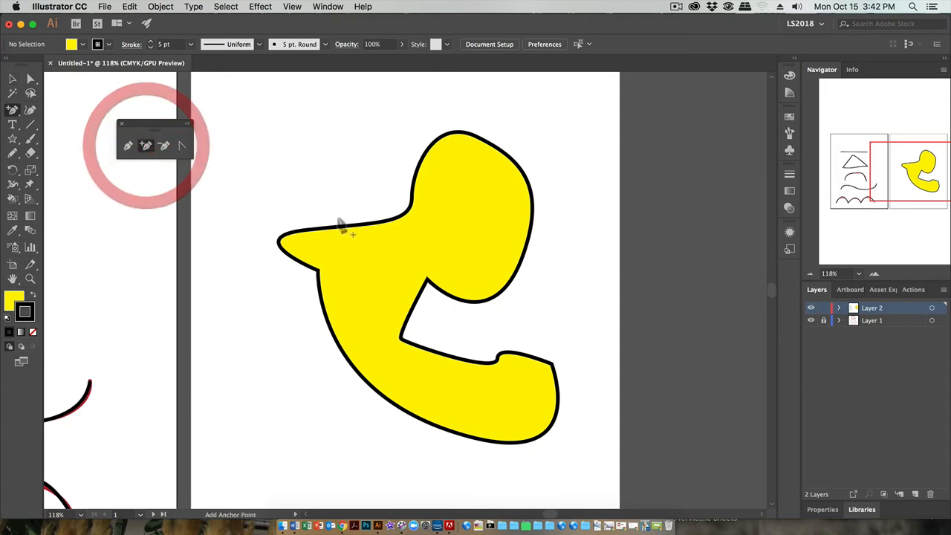
{"action": "left_click", "coordinate": [407, 214]}
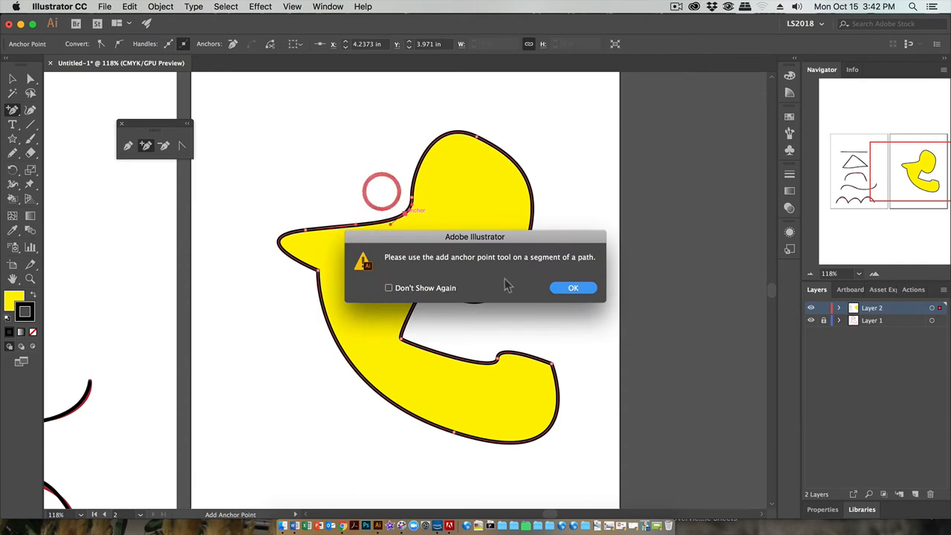
{"action": "left_click", "coordinate": [571, 288]}
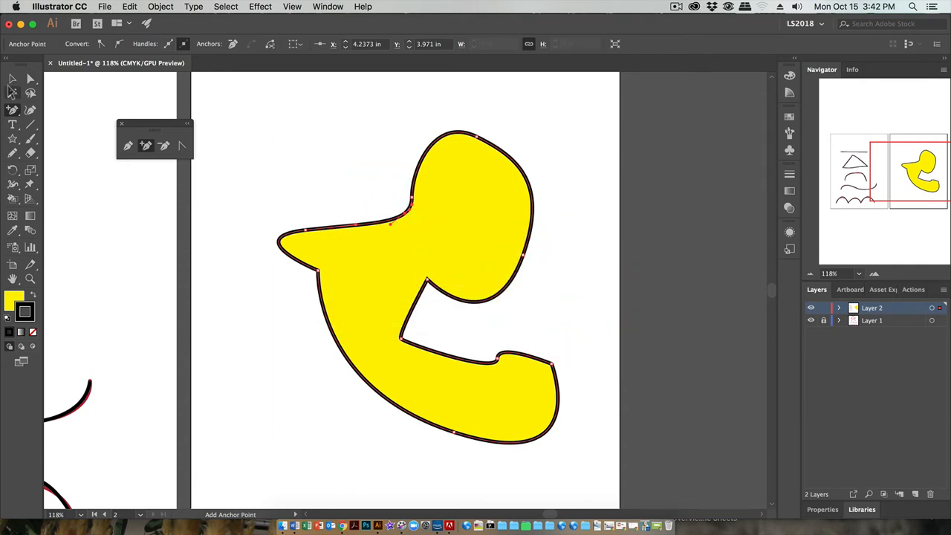
{"action": "left_click", "coordinate": [30, 78]}
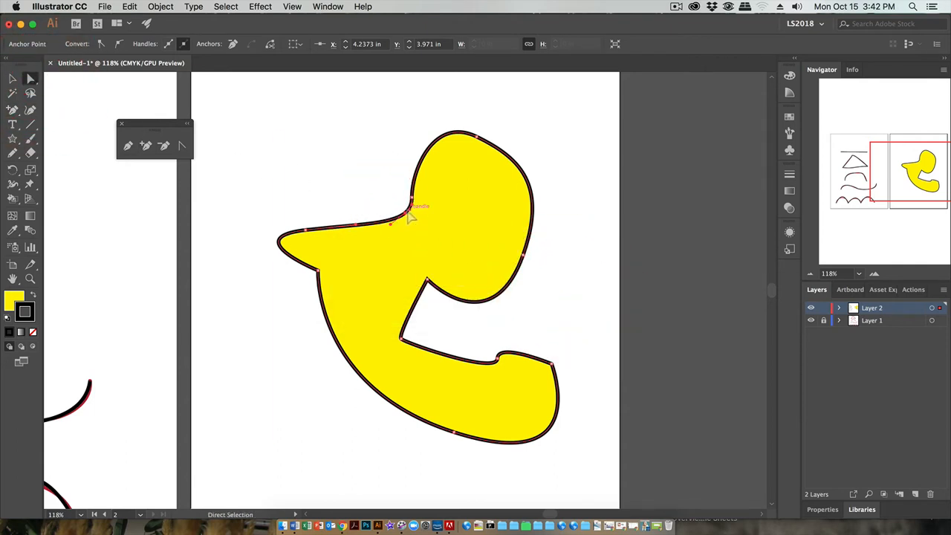
{"action": "left_click_drag", "start_coordinate": [409, 216], "coordinate": [373, 205]}
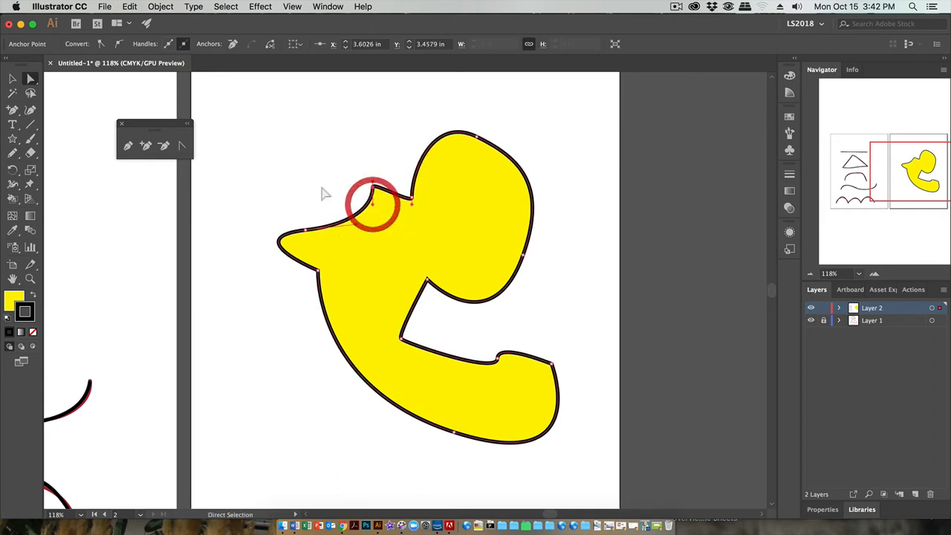
{"action": "left_click", "coordinate": [283, 165]}
- Delete the anchor point at the small bump on the upper edge of the shape's lower arm, and select the whole shape
{"action": "left_click", "coordinate": [164, 146]}
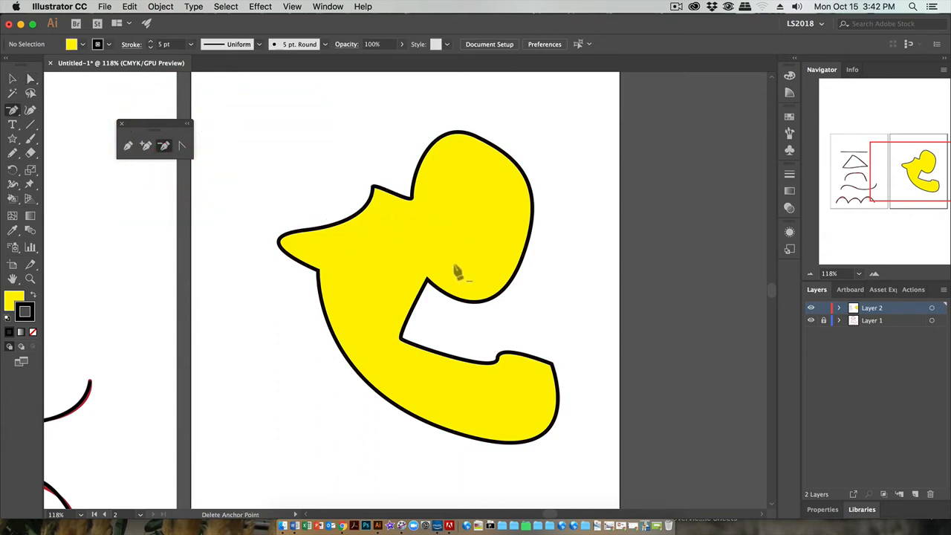
{"action": "left_click", "coordinate": [498, 360]}
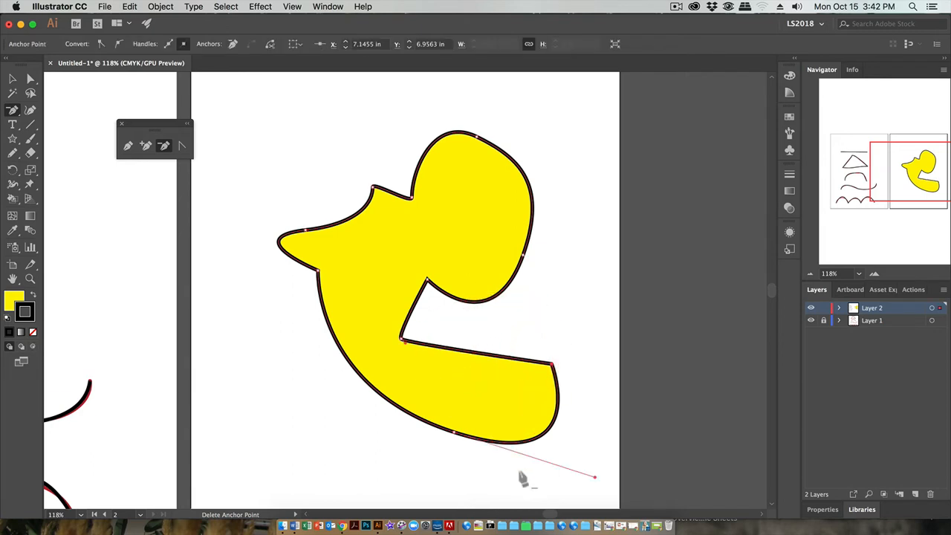
{"action": "left_click", "coordinate": [182, 146]}
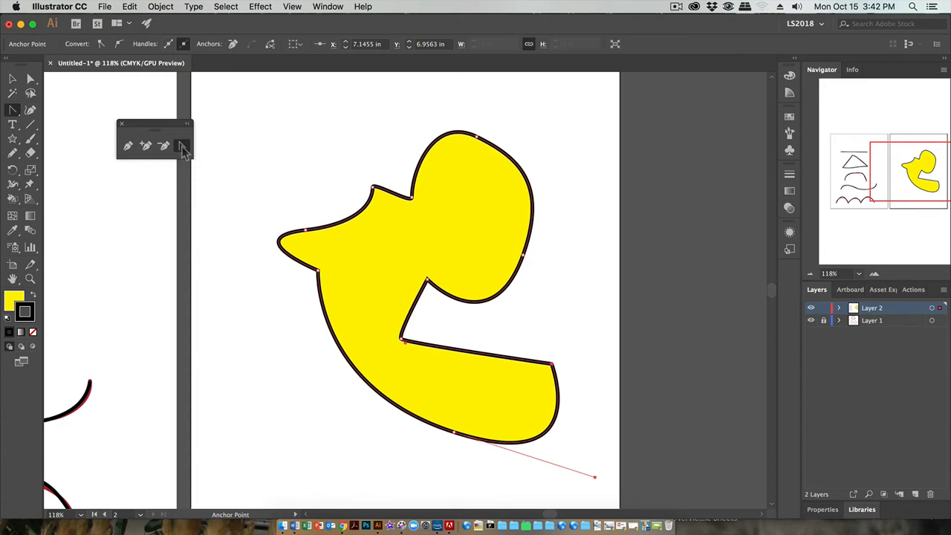
{"action": "left_click", "coordinate": [12, 79]}
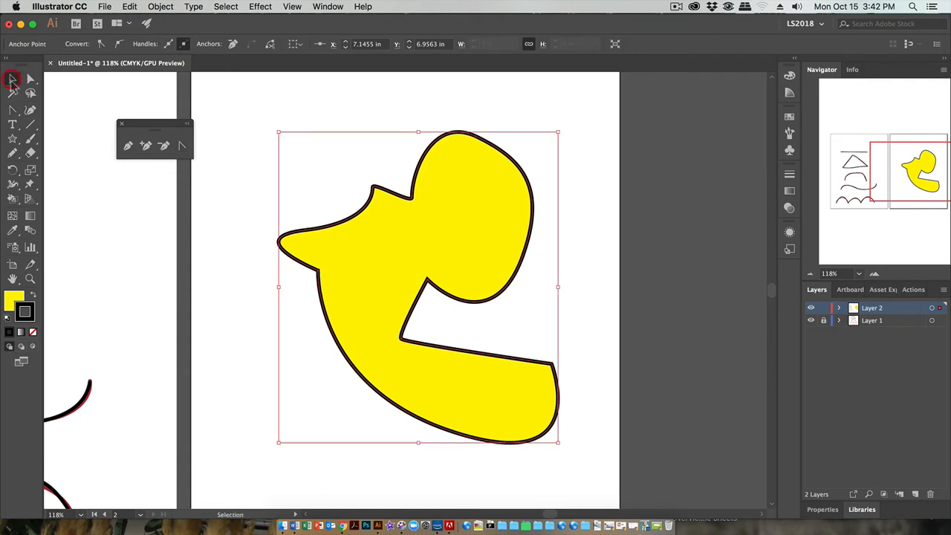
- Swap the shape's fill and stroke colours and swap them back
{"action": "left_click", "coordinate": [32, 297]}
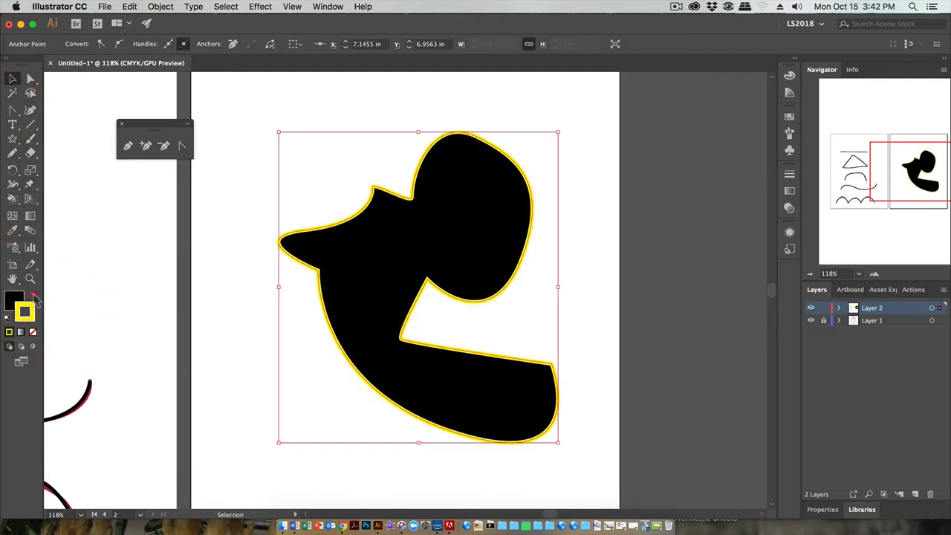
{"action": "left_click", "coordinate": [33, 297]}
- Duplicate the yellow shape to the right and turn the copy into an Area Type frame filled with placeholder text
{"action": "mouse_move", "coordinate": [394, 284]}
{"action": "left_mouse_down"}
{"action": "mouse_move", "coordinate": [681, 257]}
{"action": "mouse_move", "coordinate": [675, 265]}
{"action": "left_mouse_up"}
{"action": "left_click", "coordinate": [14, 124]}
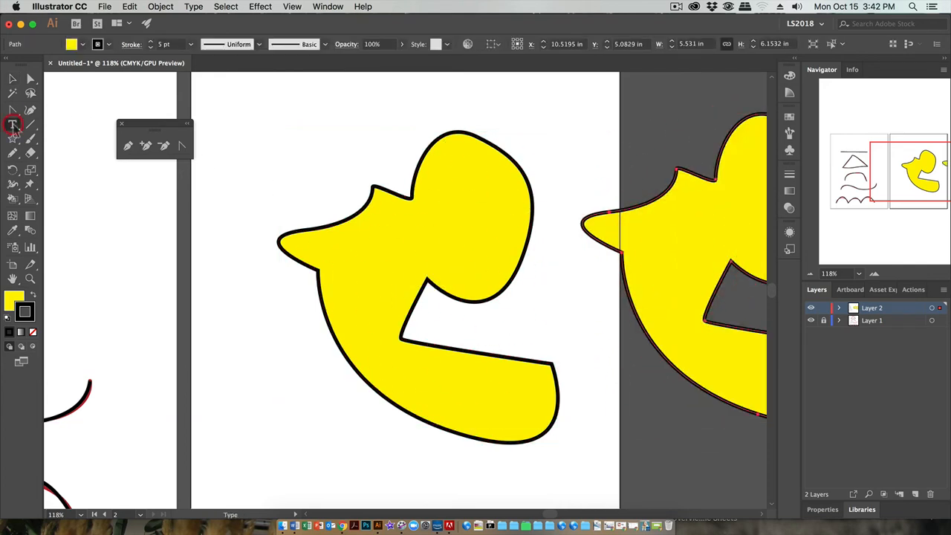
{"action": "left_click_drag", "start_coordinate": [11, 125], "coordinate": [70, 140]}
{"action": "left_click", "coordinate": [698, 190]}
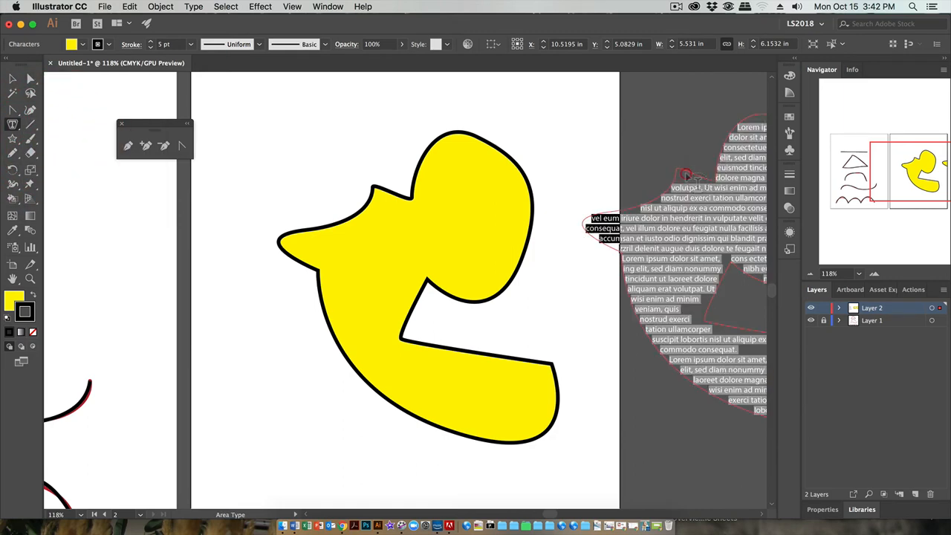
- Move the shaped placeholder text onto the original yellow shape so their outlines line up
{"action": "left_click", "coordinate": [13, 79]}
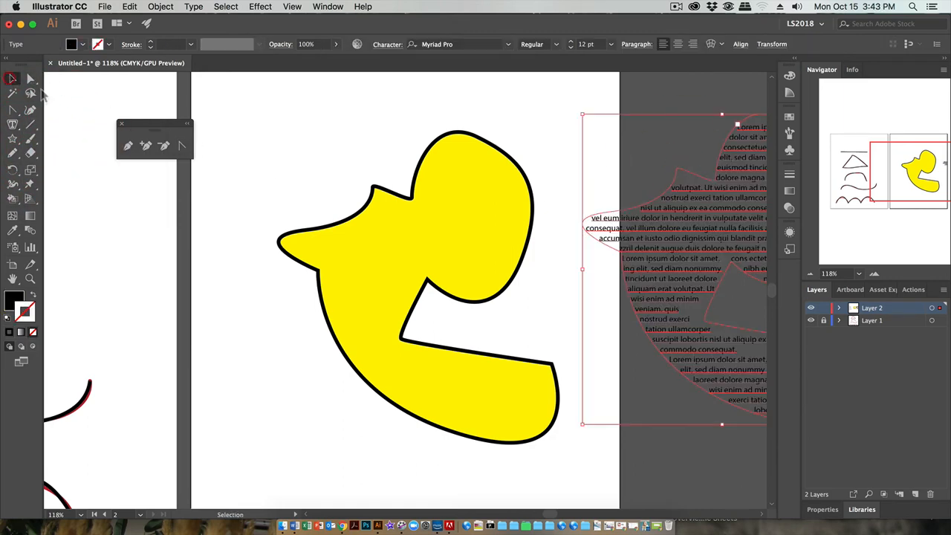
{"action": "left_click_drag", "start_coordinate": [675, 212], "coordinate": [192, 255]}
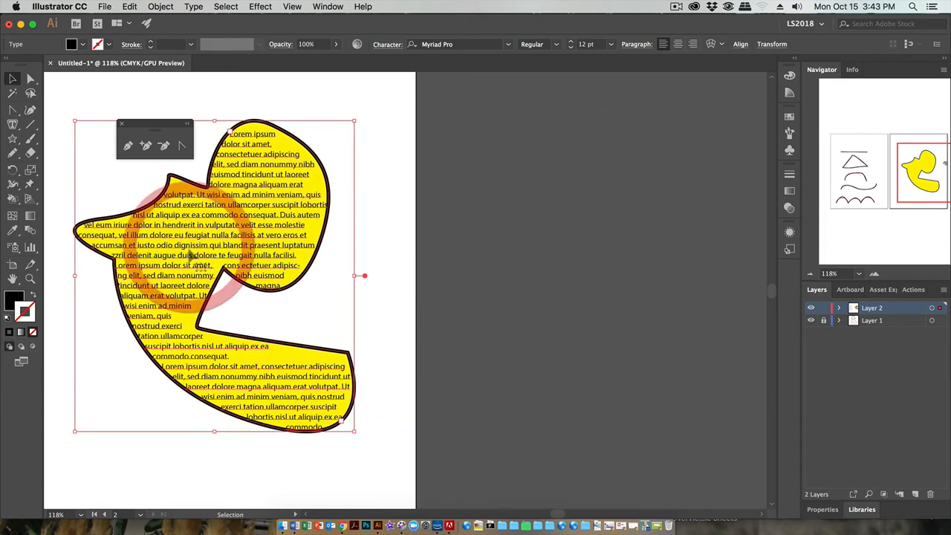
- Set the font of the shaped placeholder text on the yellow shape to Rockwell
{"action": "left_click", "coordinate": [486, 242]}
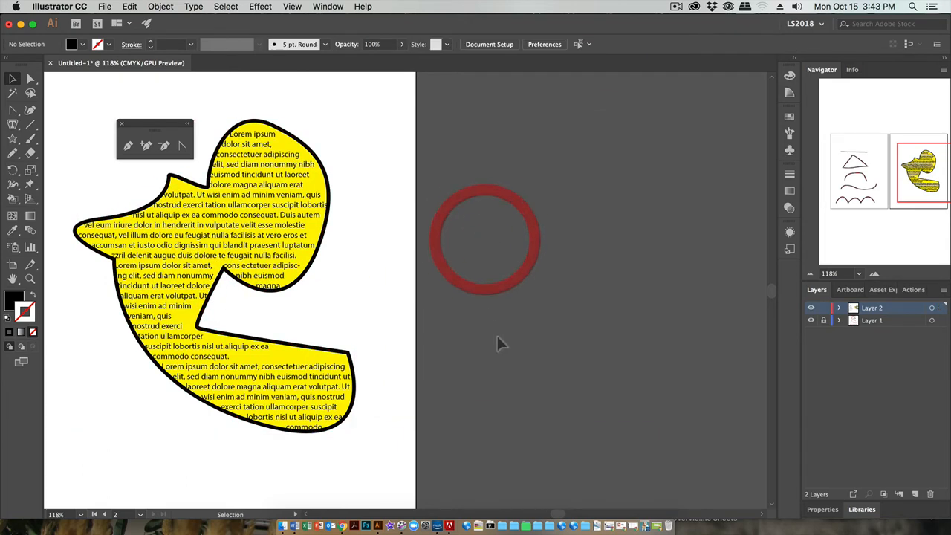
{"action": "left_click", "coordinate": [262, 217]}
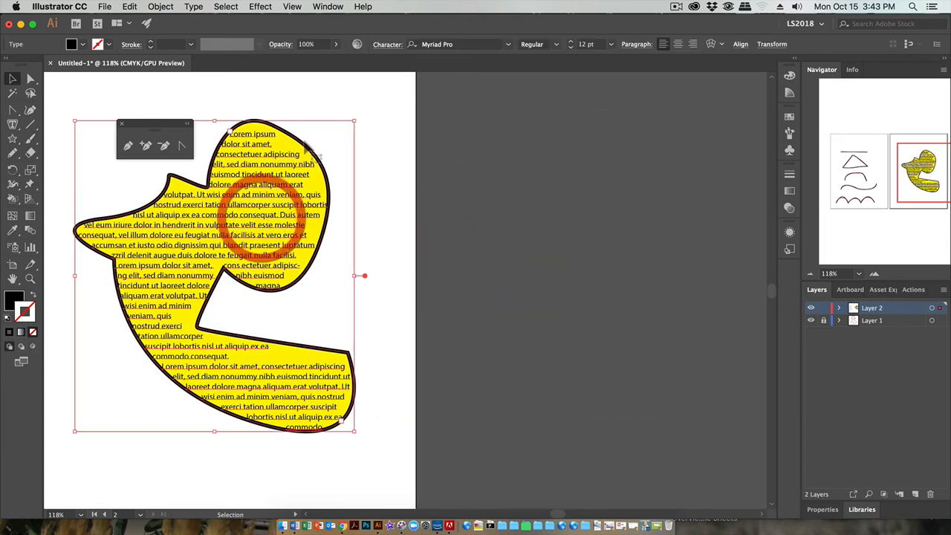
{"action": "left_click", "coordinate": [509, 46]}
{"action": "left_click", "coordinate": [489, 142]}
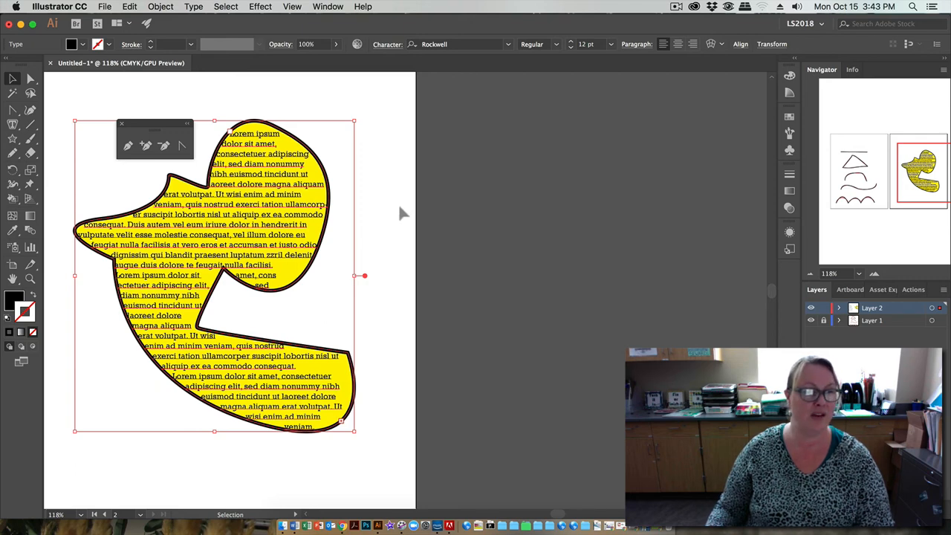
- Move the floating Pen tools panel clear of the yellow shape and activate the Direct Selection tool with nothing selected
{"action": "left_click_drag", "start_coordinate": [148, 123], "coordinate": [100, 93]}
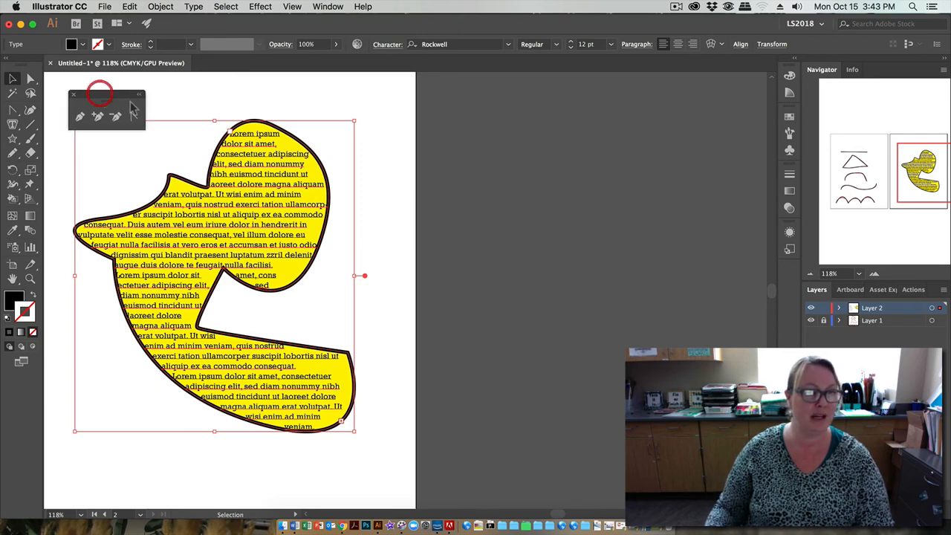
{"action": "left_click", "coordinate": [874, 274]}
{"action": "left_click", "coordinate": [874, 272]}
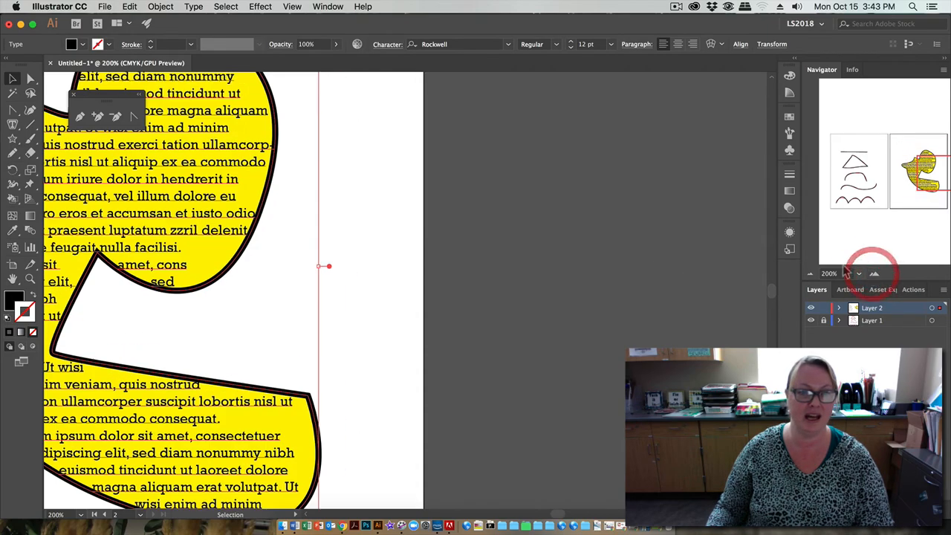
{"action": "mouse_move", "coordinate": [921, 170]}
{"action": "left_mouse_down"}
{"action": "mouse_move", "coordinate": [921, 154]}
{"action": "mouse_move", "coordinate": [932, 159]}
{"action": "left_mouse_up"}
{"action": "left_click", "coordinate": [312, 144]}
{"action": "left_click", "coordinate": [30, 79]}
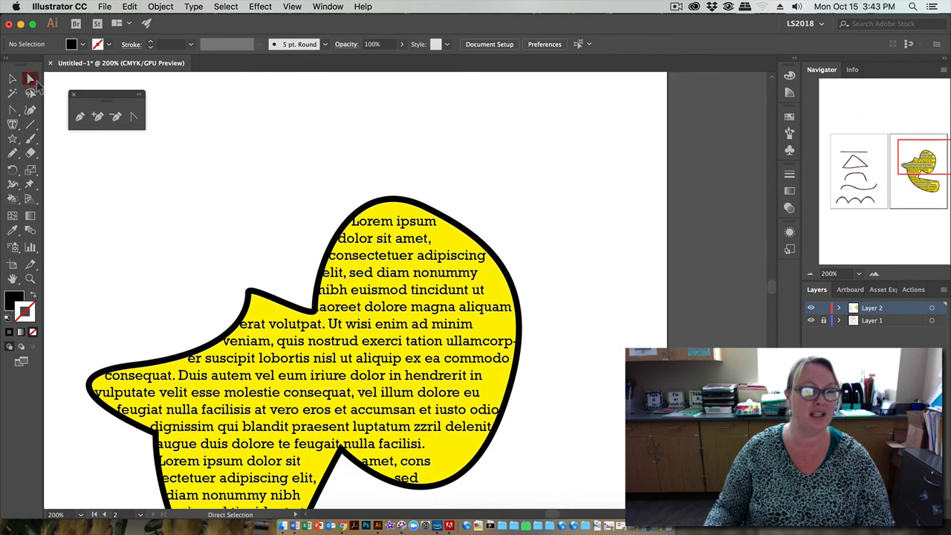